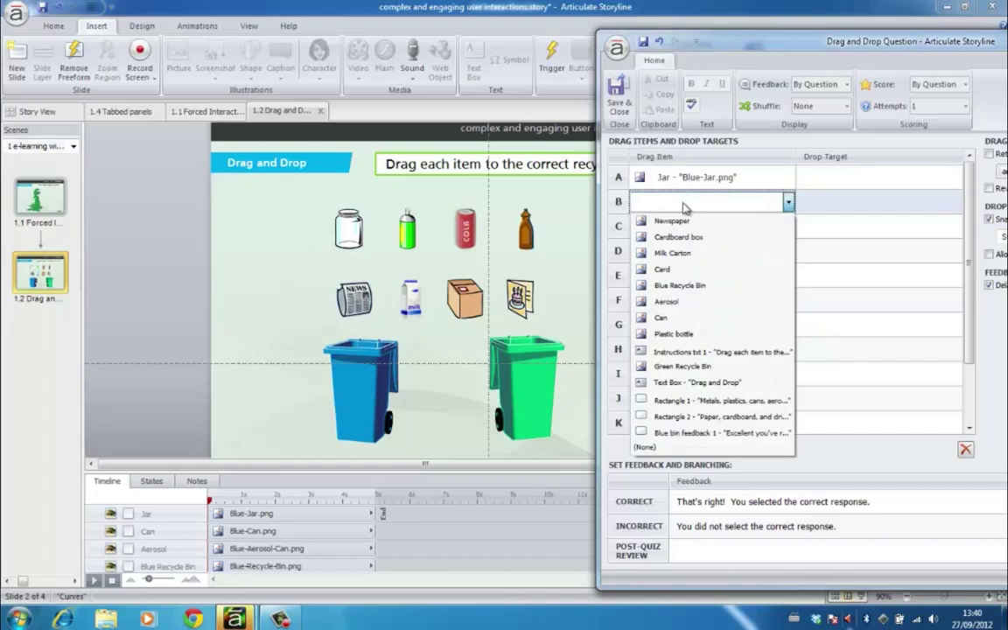
Add Aerosol, Can and Plastic bottle as the drag items in rows B to D of the question
left_click(685, 302)
left_click(686, 226)
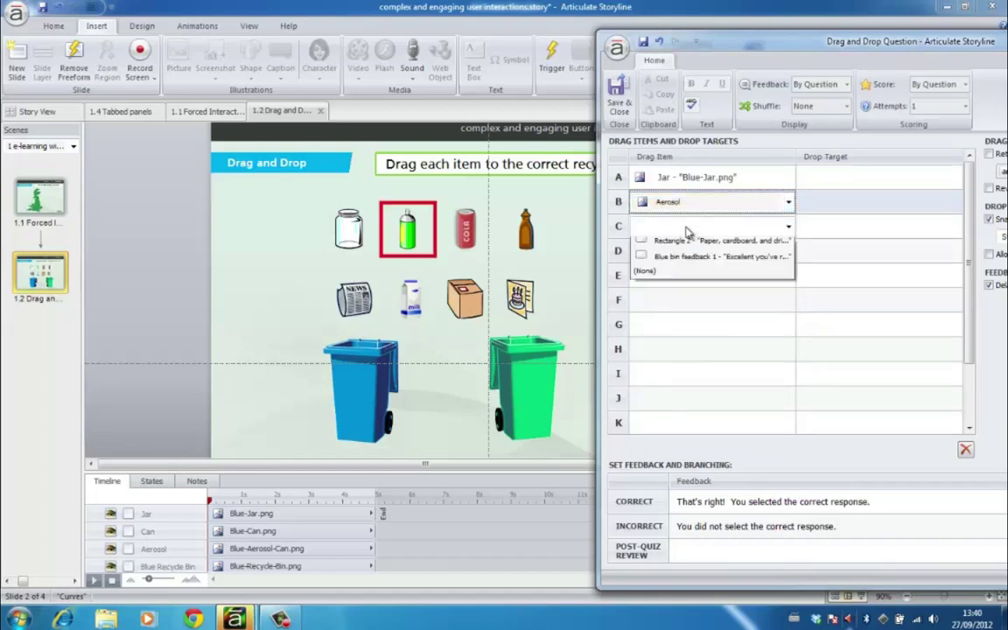
left_click(684, 329)
left_click(691, 251)
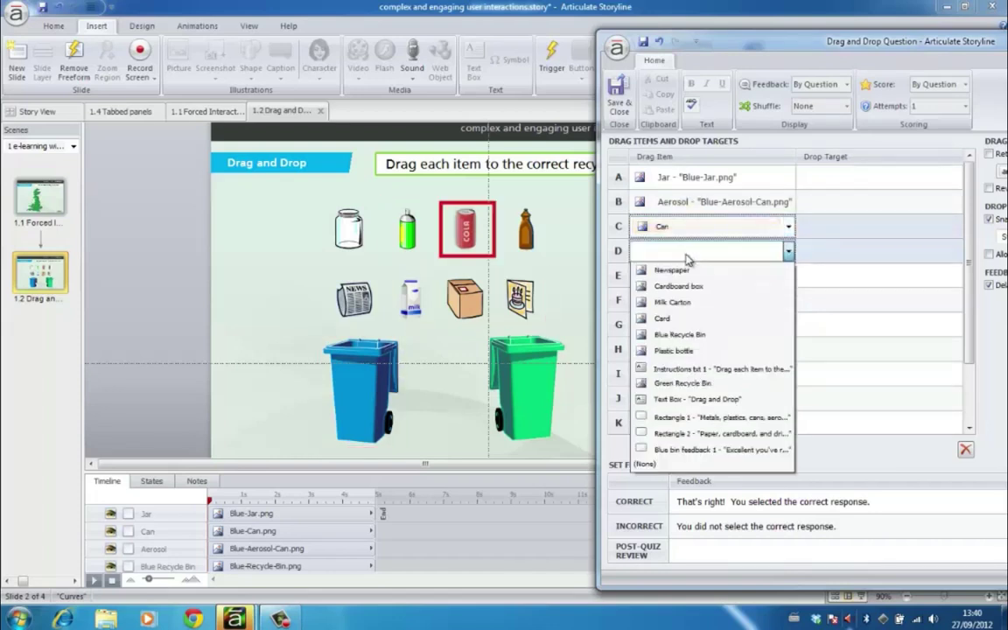
left_click(691, 351)
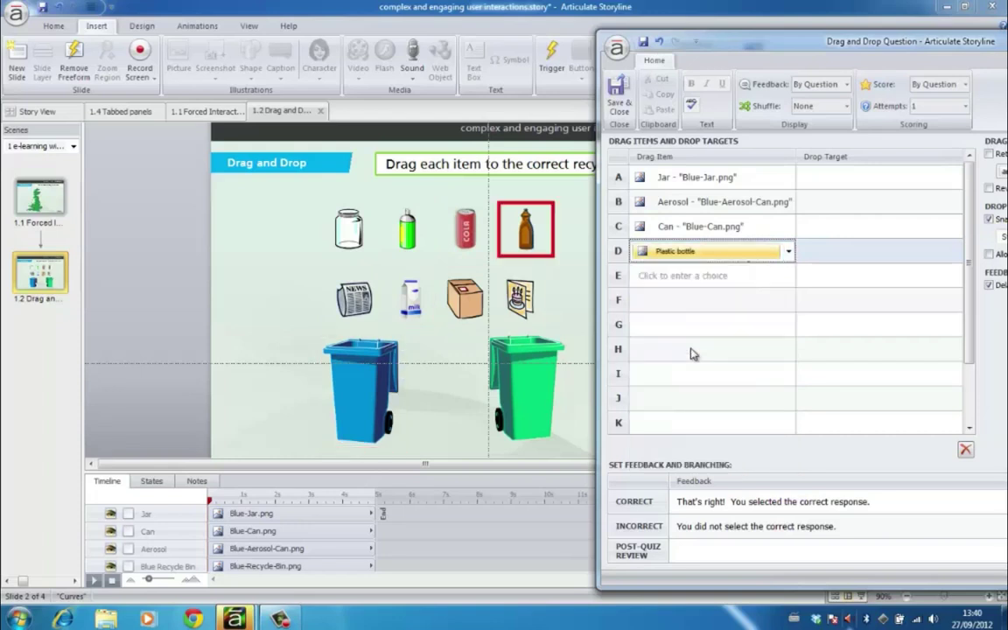
Assign Blue Recycle Bin as the drop target for the jar, aerosol, can and plastic bottle
left_click(885, 179)
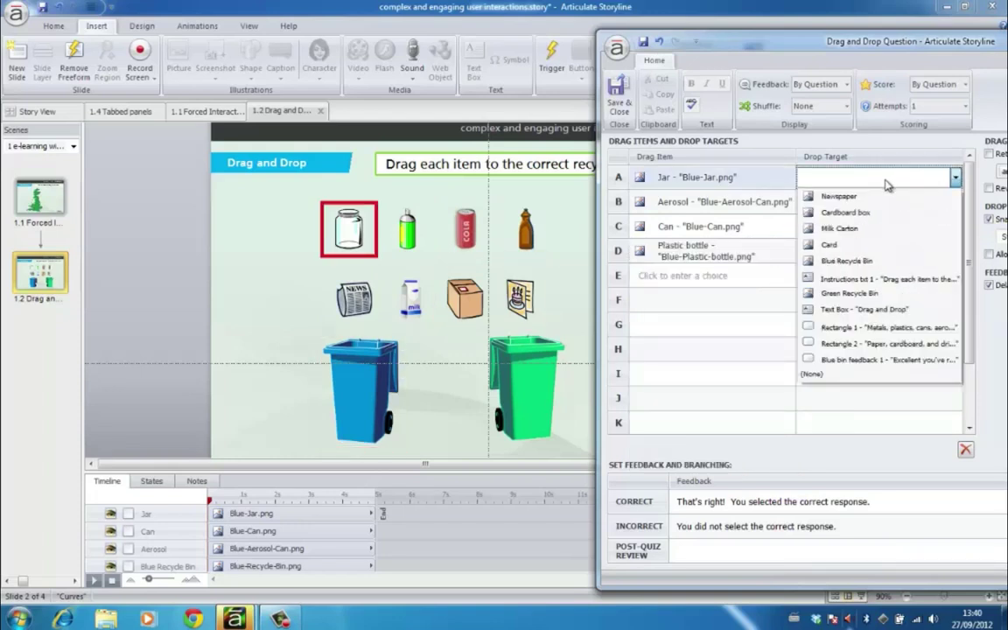
left_click(878, 263)
left_click(863, 202)
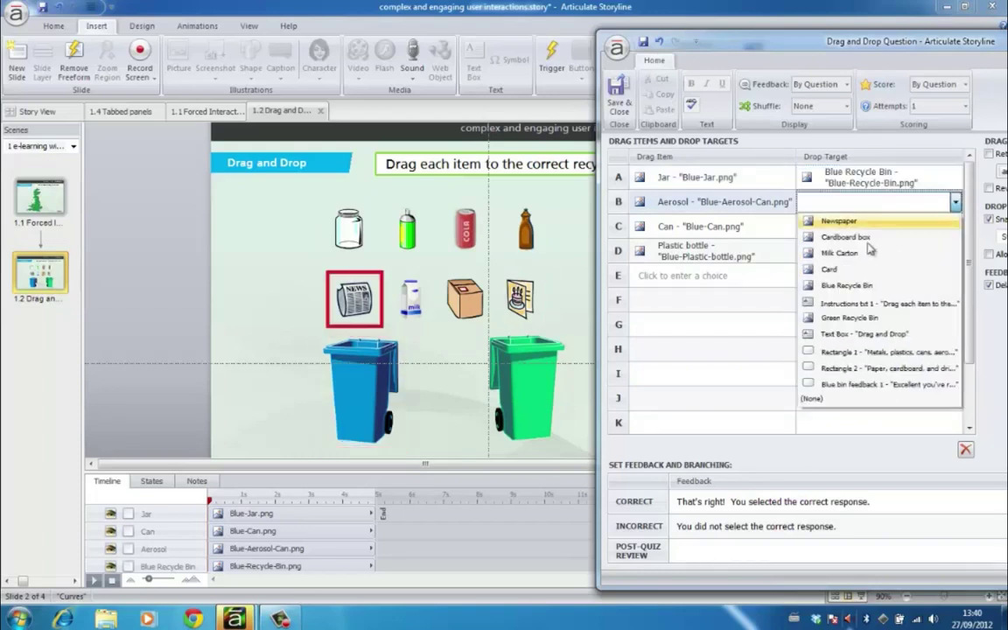
left_click(836, 286)
left_click(853, 227)
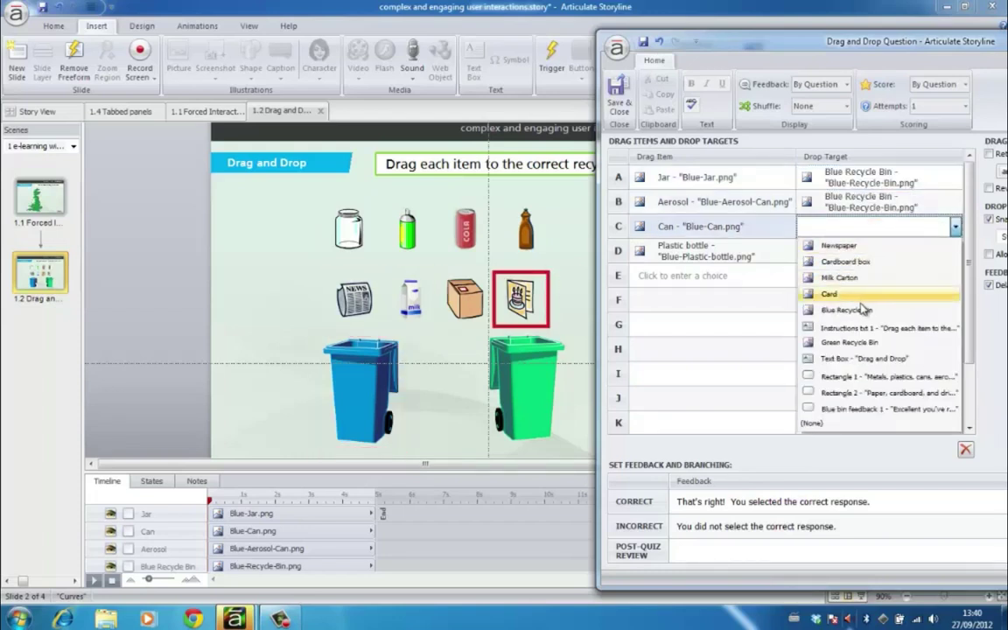
left_click(846, 310)
left_click(844, 252)
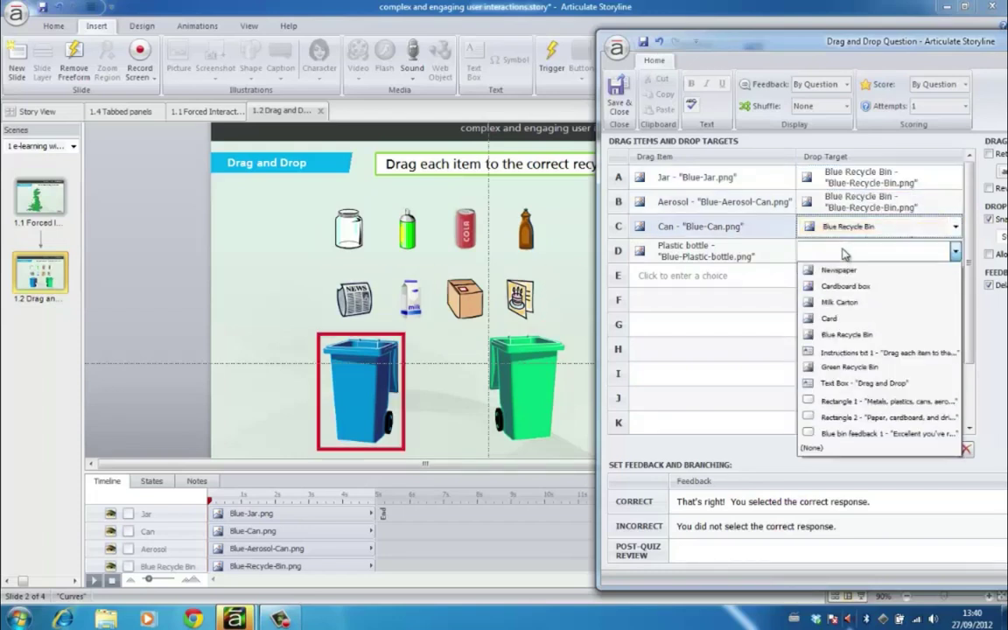
left_click(862, 336)
Add Newspaper, Milk Carton, Cardboard box and Card as the drag items in rows E to H
left_click(647, 275)
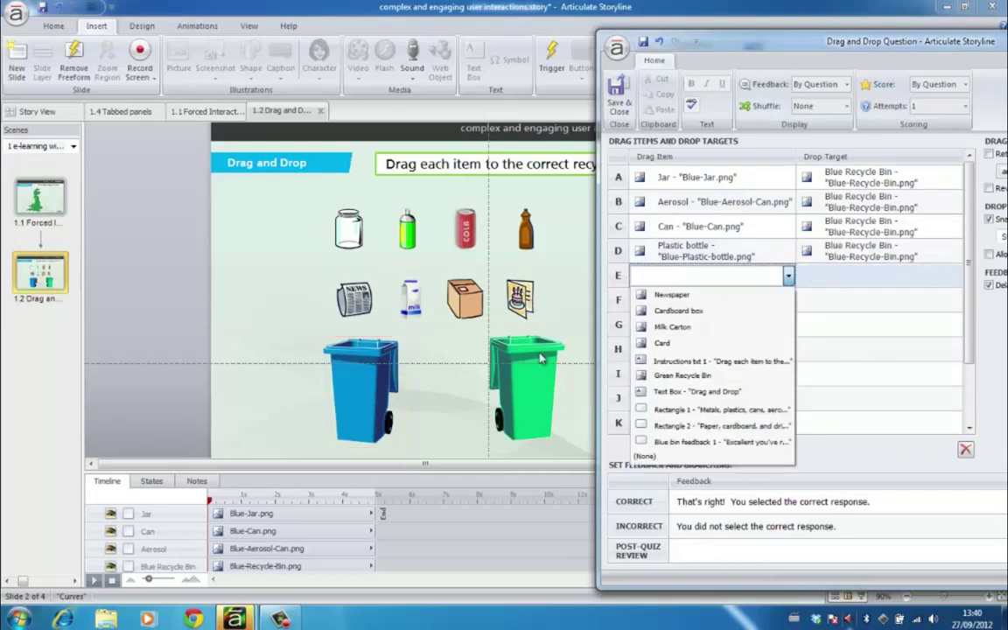
left_click(674, 295)
left_click(726, 300)
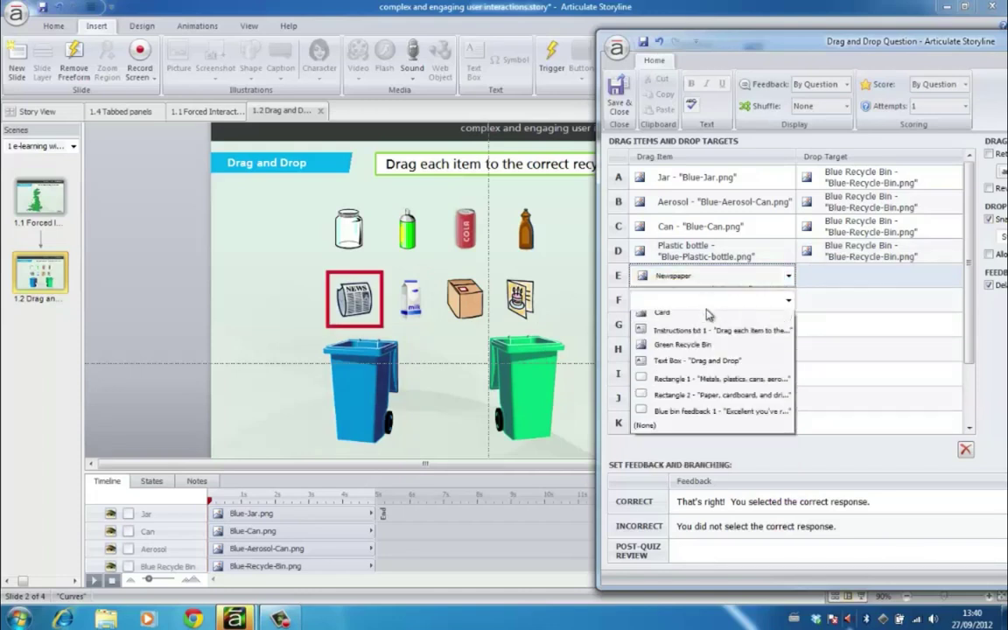
left_click(678, 336)
left_click(693, 324)
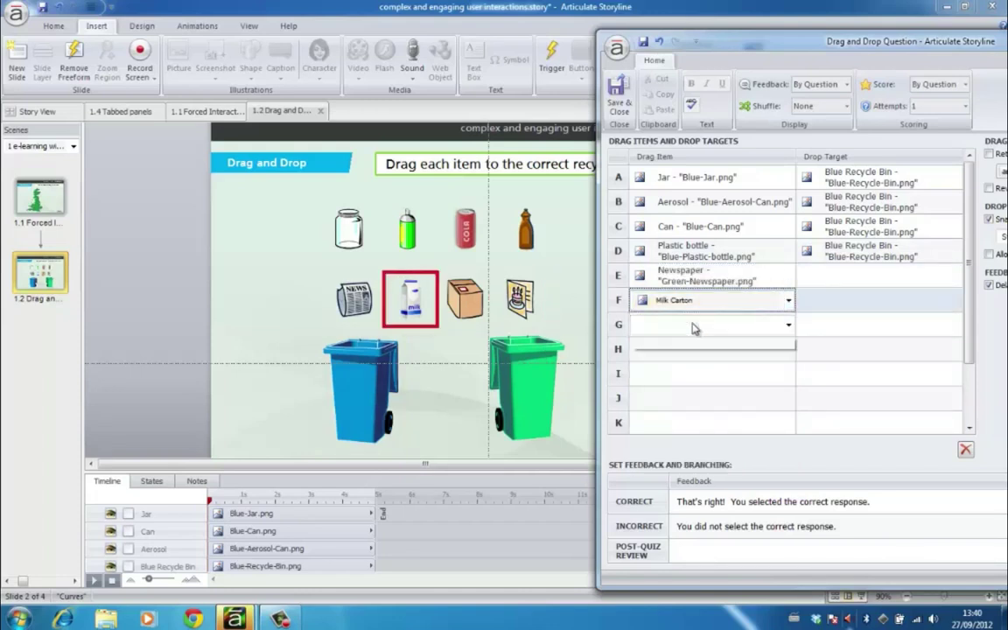
left_click(694, 348)
left_click(692, 350)
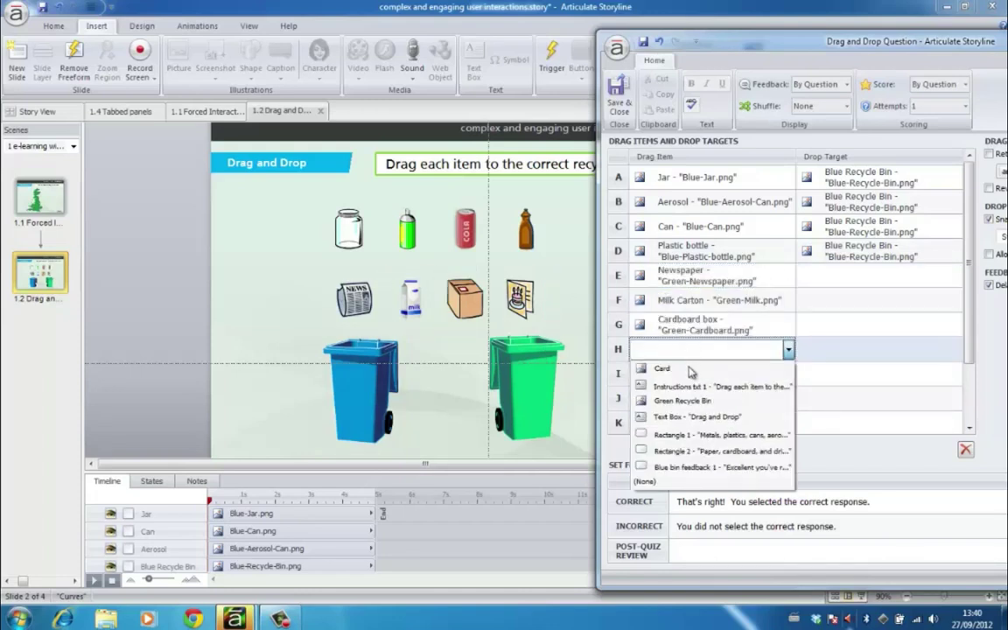
left_click(709, 369)
Assign Green Recycle Bin as the drop target for the newspaper, milk carton, cardboard box and card, and save and close the question
left_click(862, 276)
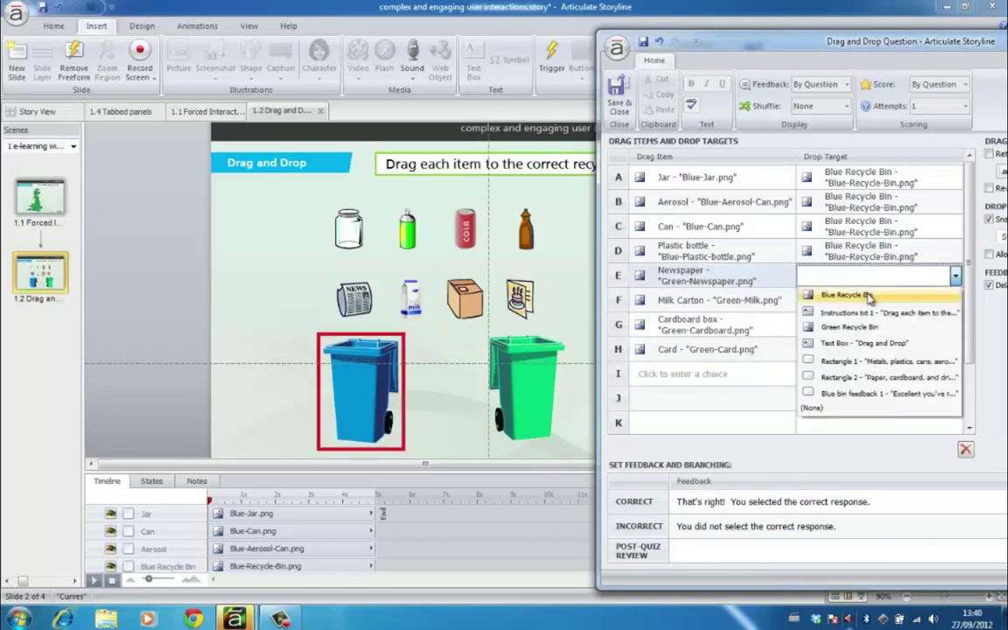
left_click(871, 328)
left_click(855, 301)
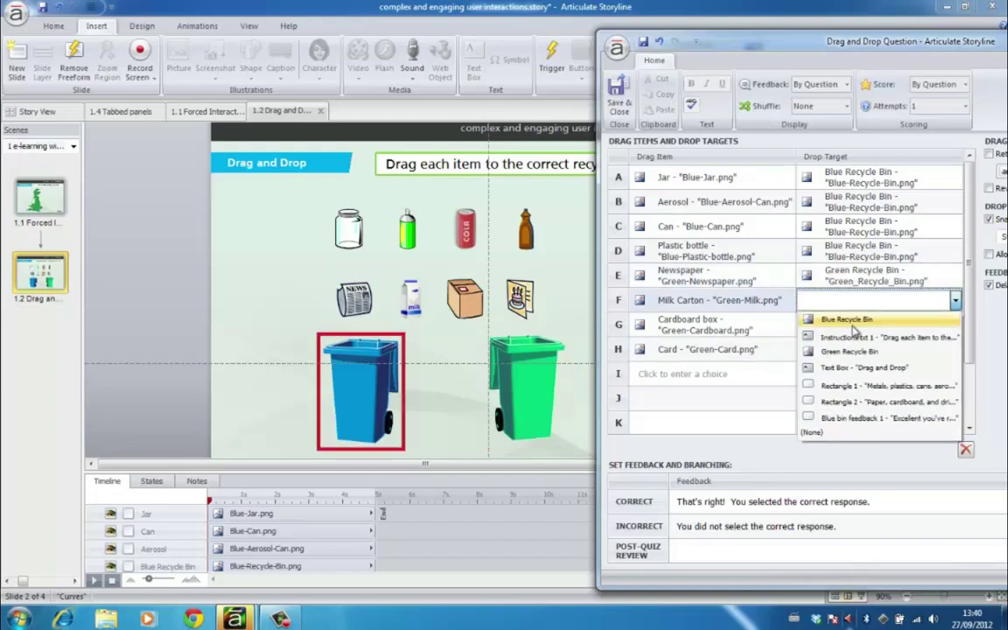
left_click(846, 350)
left_click(847, 326)
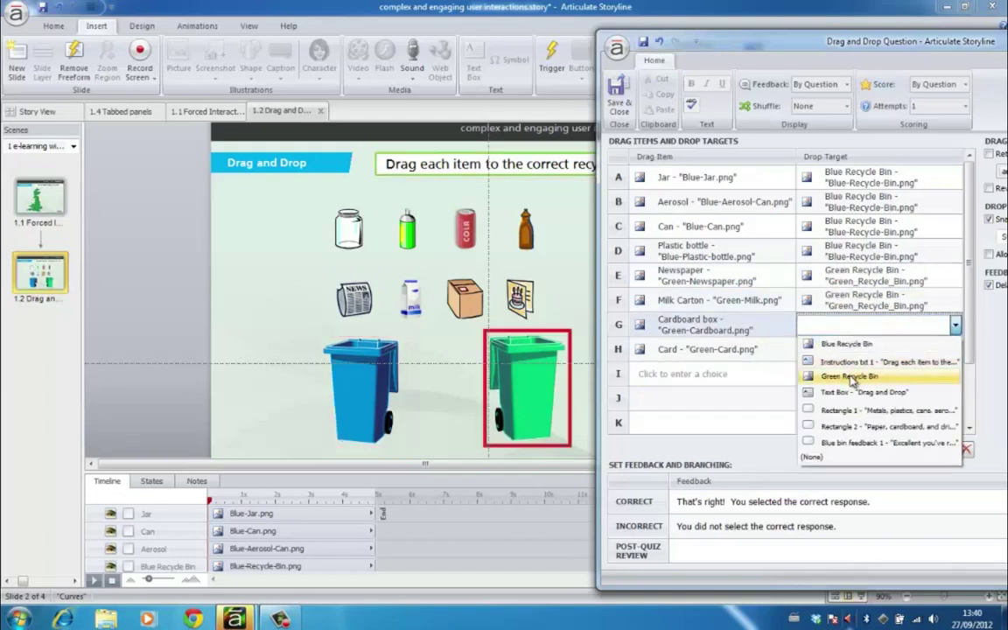
left_click(849, 378)
left_click(848, 349)
left_click(849, 401)
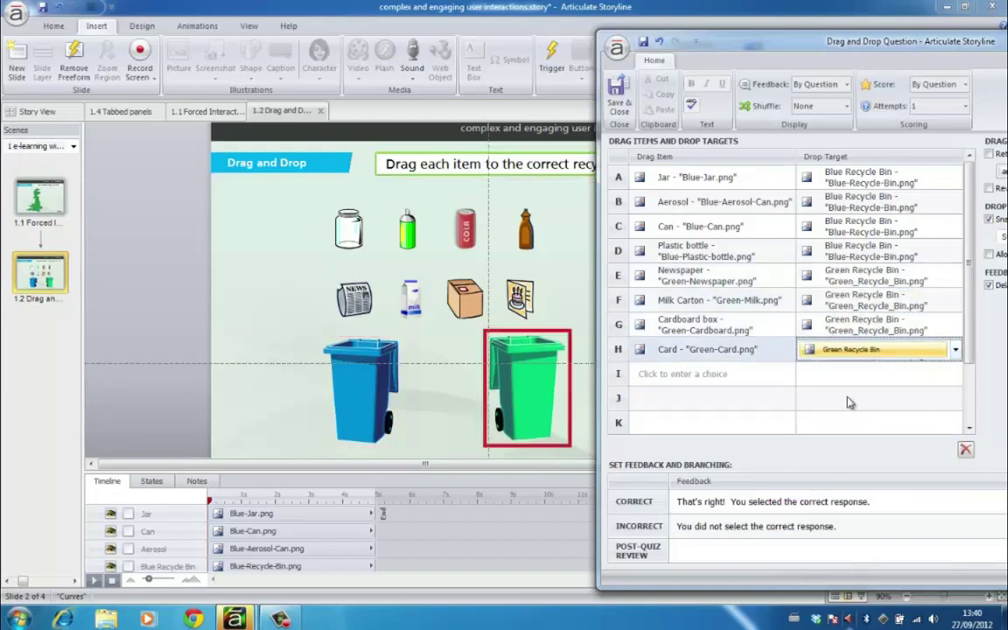
left_click(618, 95)
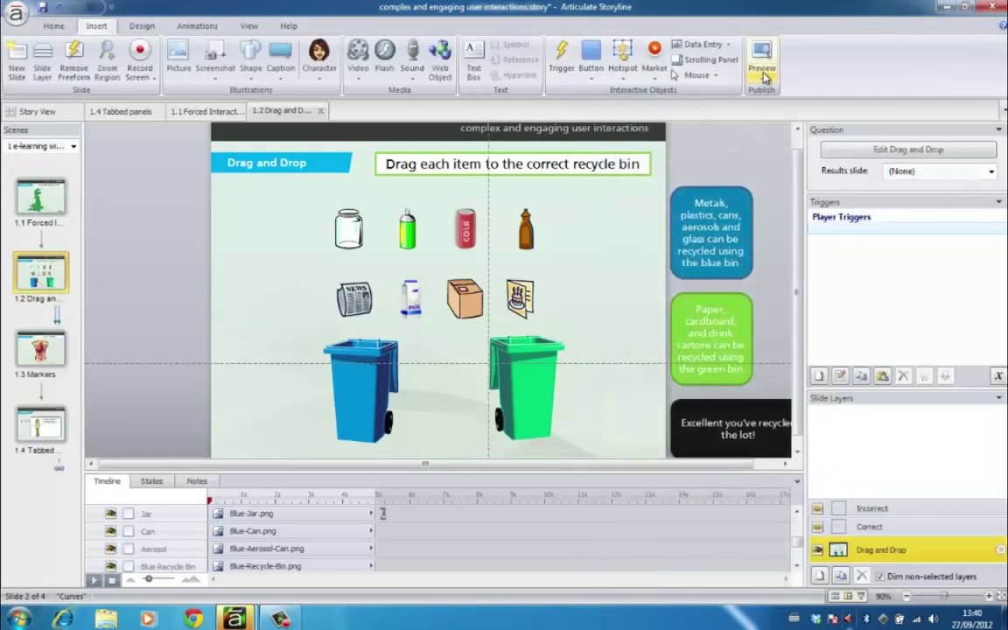
Preview this slide and test moving the jar, aerosol and can into the blue bin and the newspaper, milk carton and cardboard box into the green bin
left_click(761, 70)
left_click(789, 92)
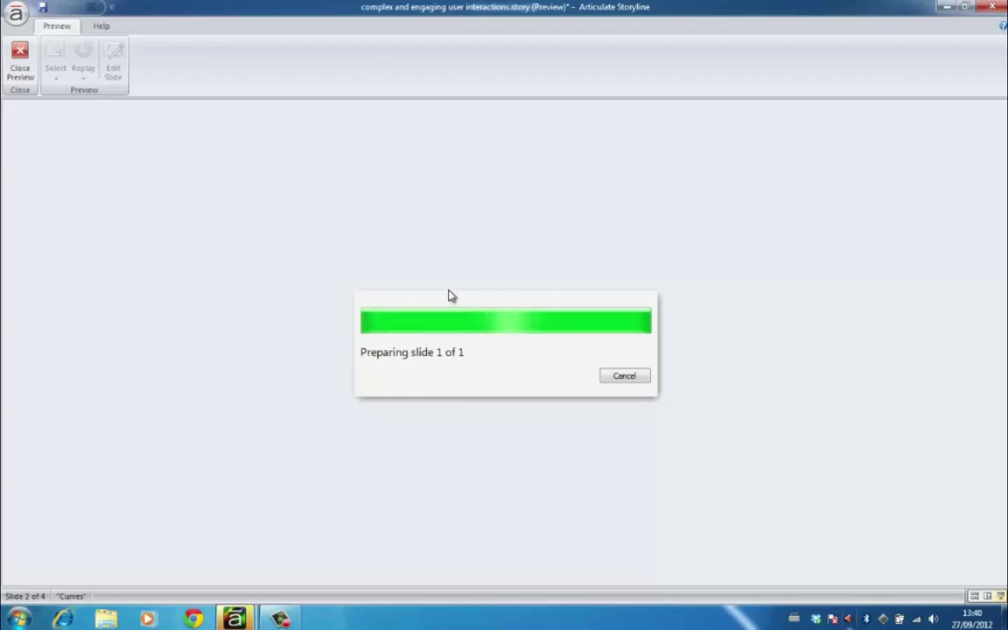
left_click_drag(405, 277, 419, 433)
mouse_move(471, 278)
left_mouse_down()
mouse_move(457, 406)
mouse_move(413, 456)
left_mouse_up()
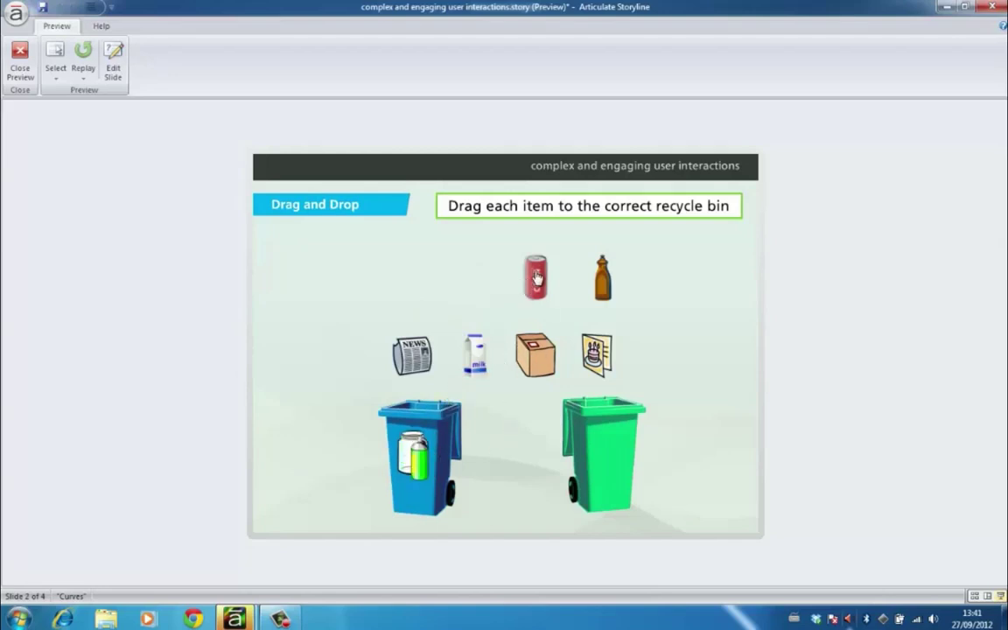
left_click_drag(536, 278, 438, 432)
left_click_drag(412, 354, 560, 420)
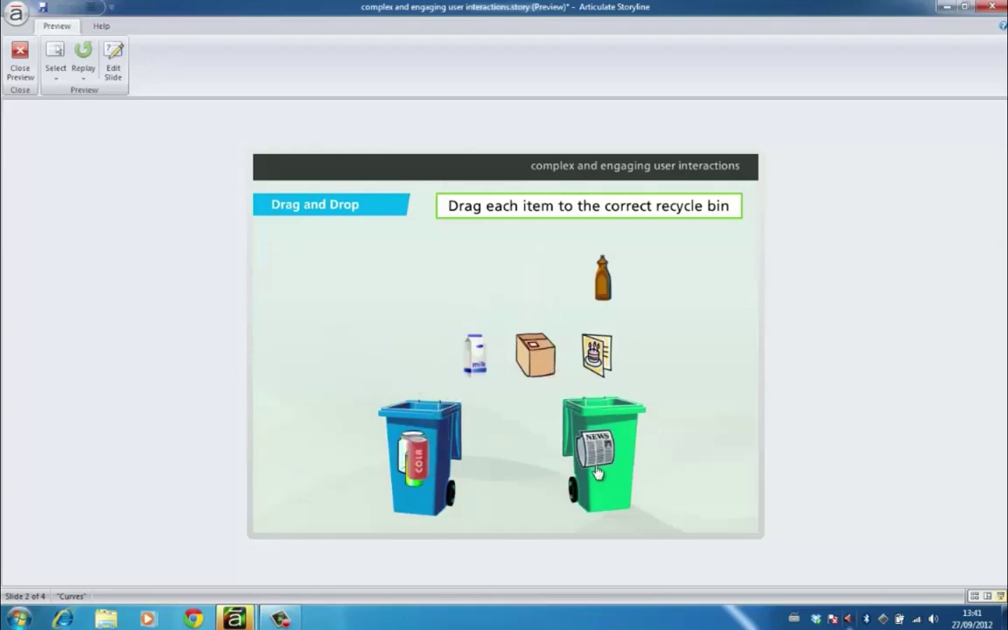
left_click_drag(477, 359, 604, 442)
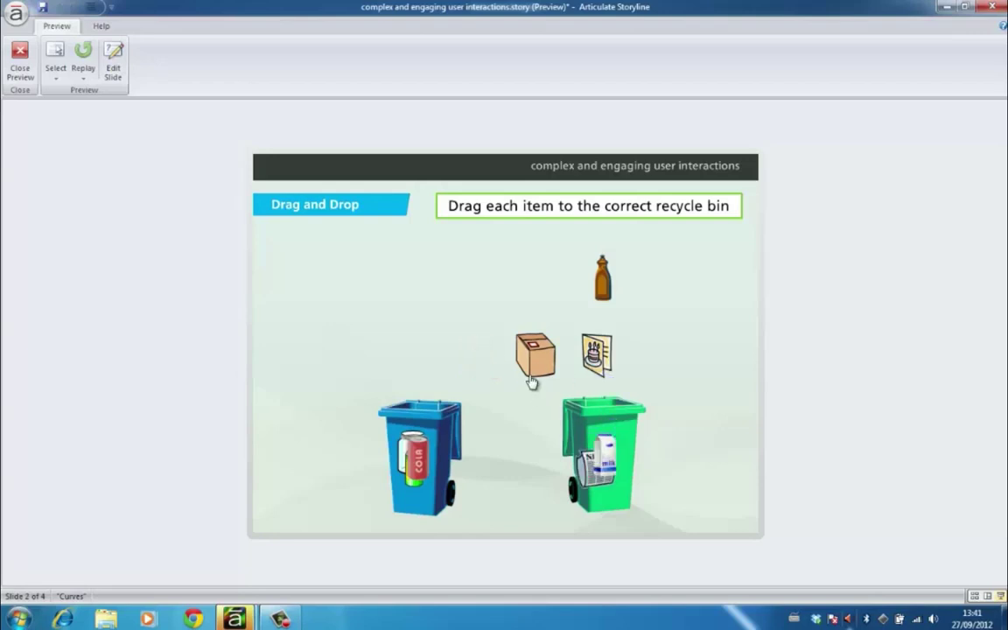
left_click_drag(533, 372, 623, 446)
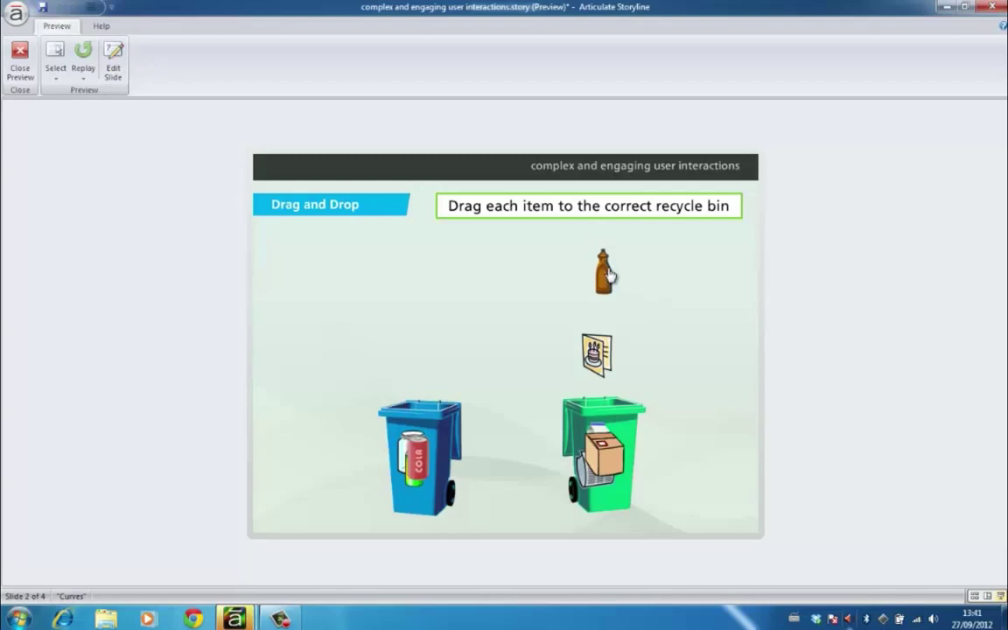
Test putting the plastic bottle in the green bin and the card in the blue bin, and close the preview
left_click_drag(603, 280, 637, 455)
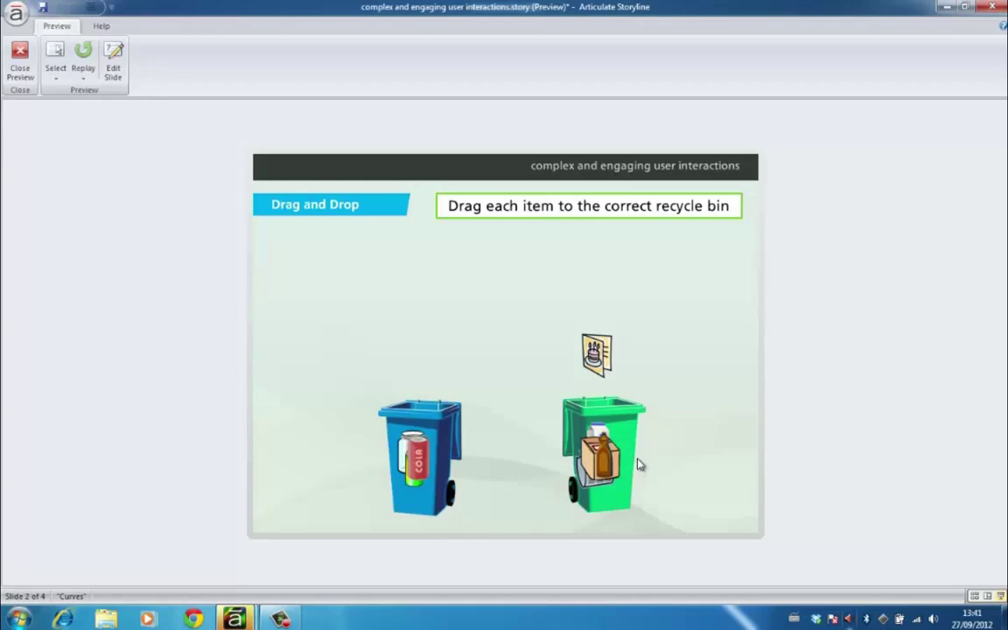
left_click_drag(597, 361, 418, 444)
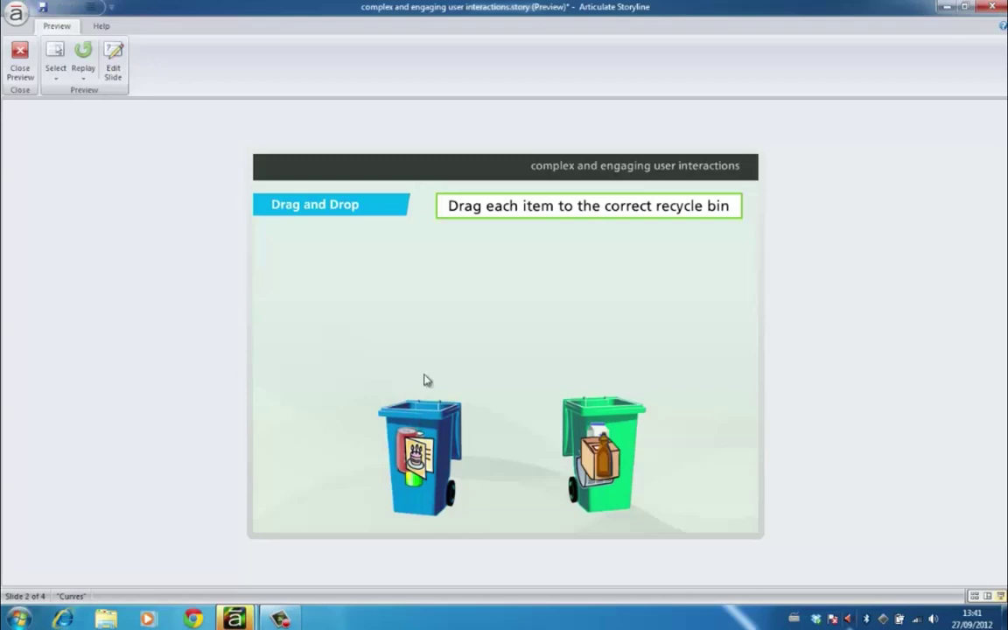
left_click(20, 59)
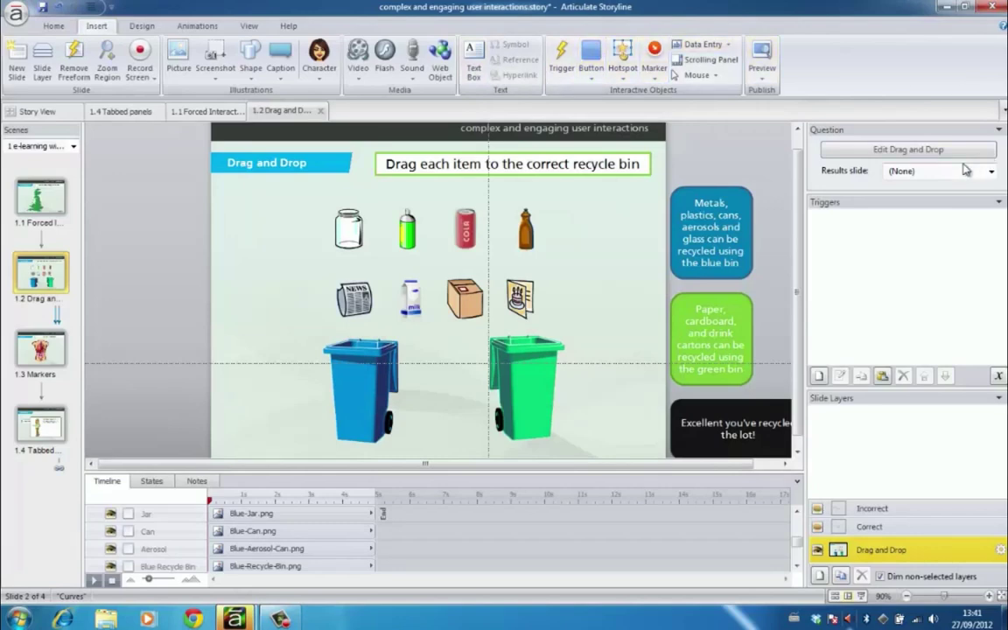
Edit the drag-and-drop question so items return to their start point if dropped outside a correct drop target, and save it
left_click(893, 151)
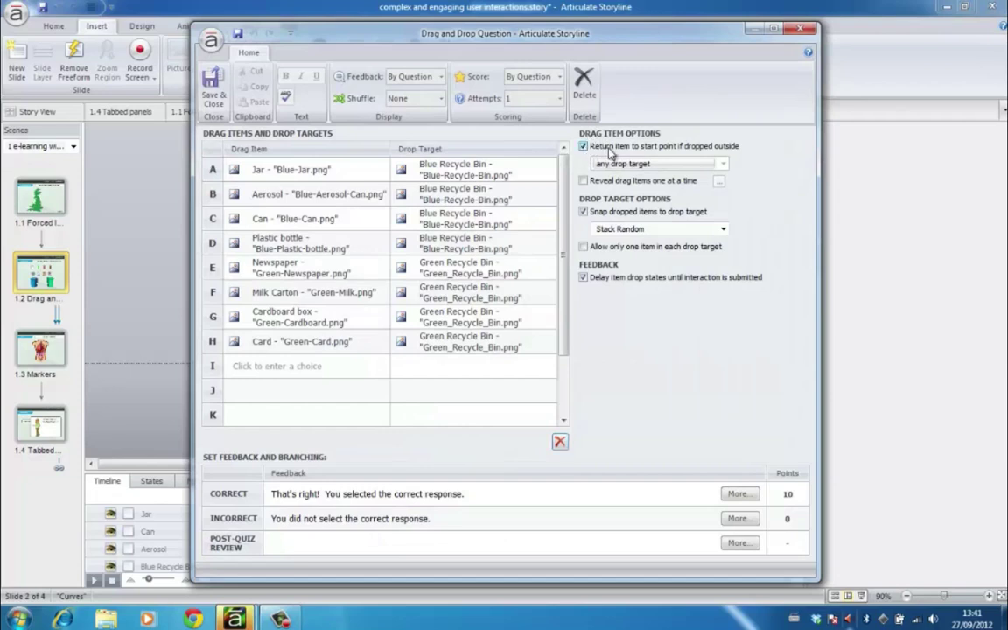
left_click(584, 148)
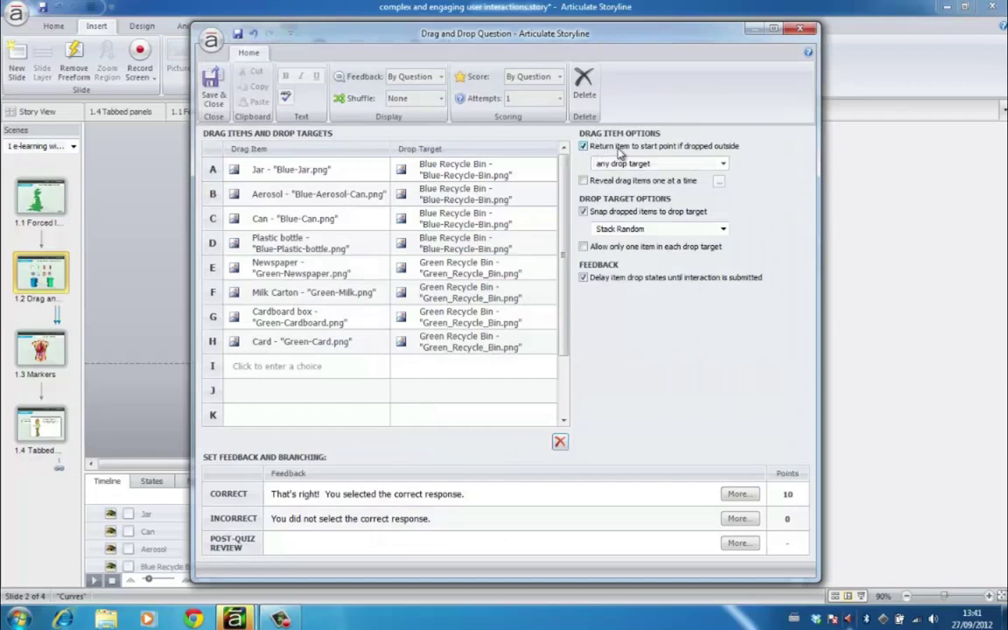
left_click(723, 164)
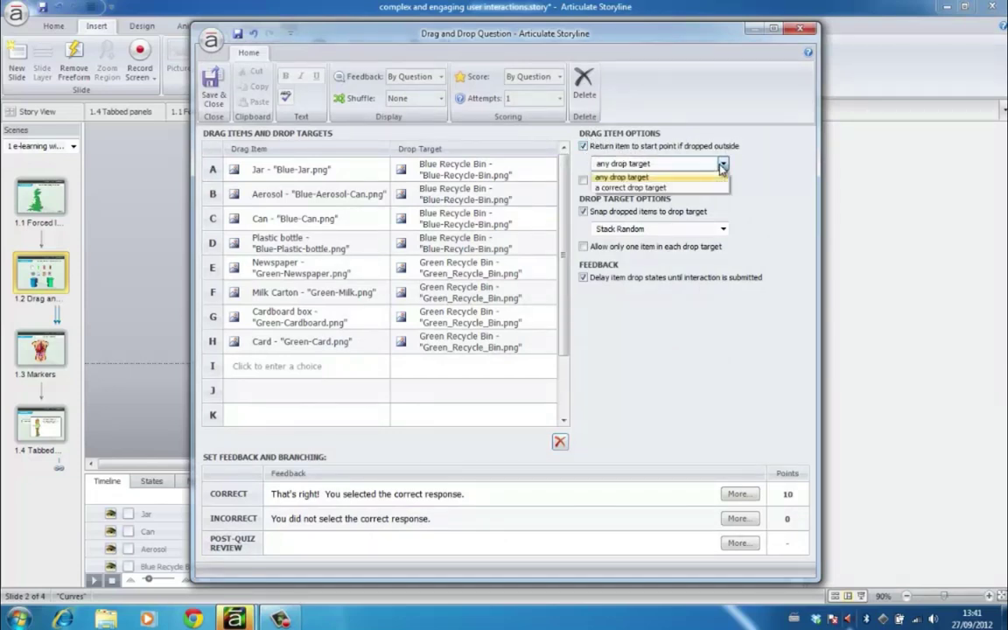
left_click(649, 187)
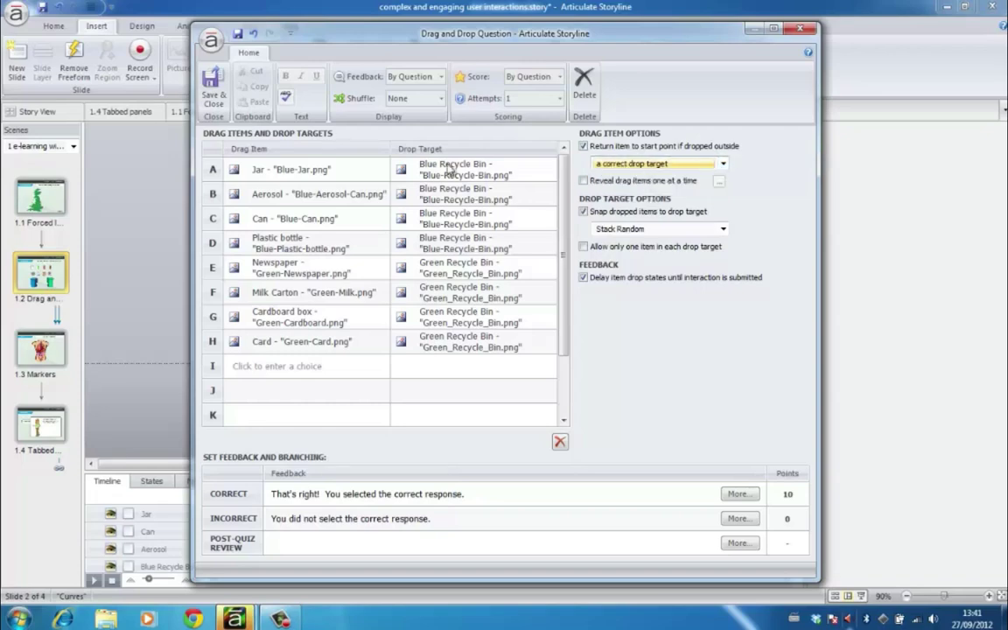
left_click(214, 85)
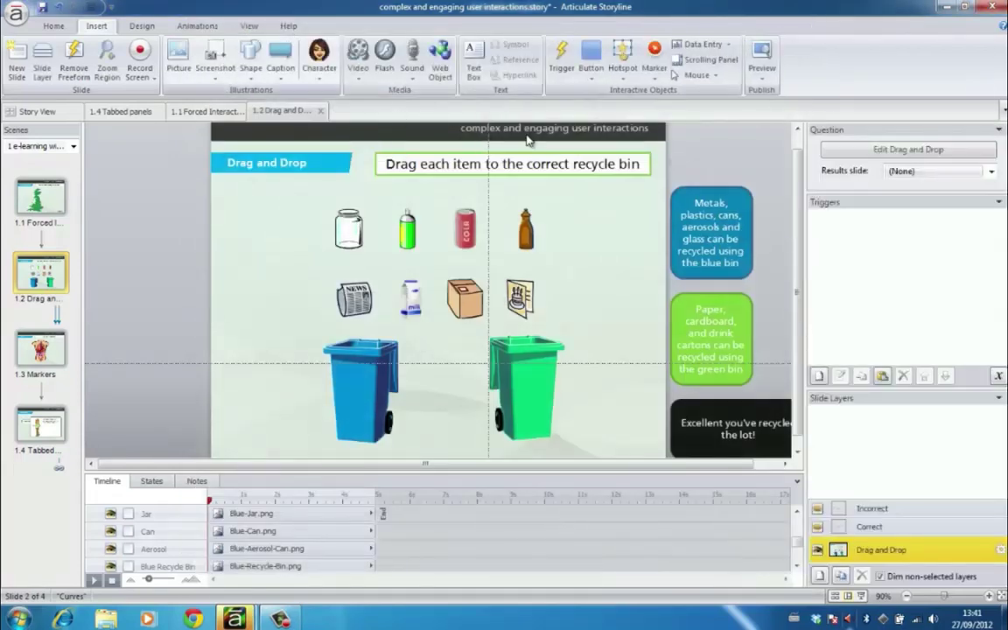
Preview this slide, test the jar on both bins and the newspaper on the blue bin, and close the preview
left_click(762, 72)
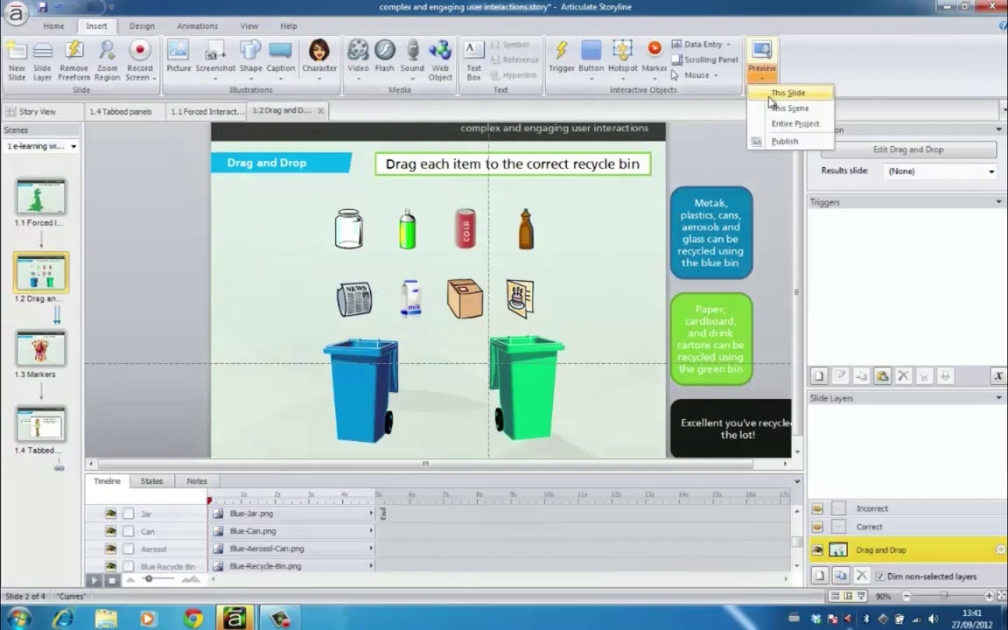
left_click(770, 93)
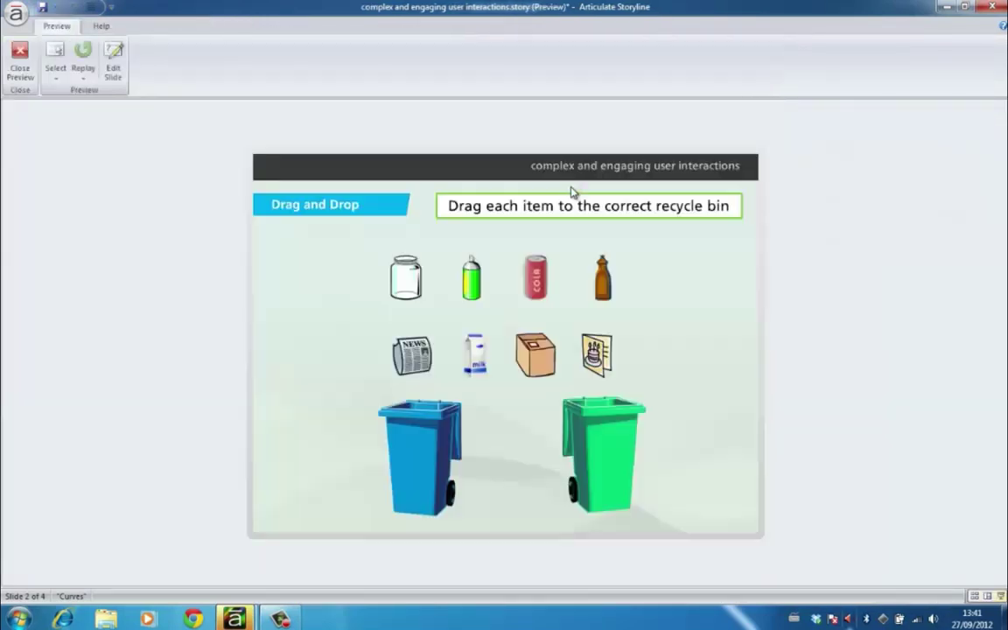
left_click_drag(416, 287, 603, 454)
left_click_drag(413, 354, 407, 459)
left_click_drag(407, 280, 422, 461)
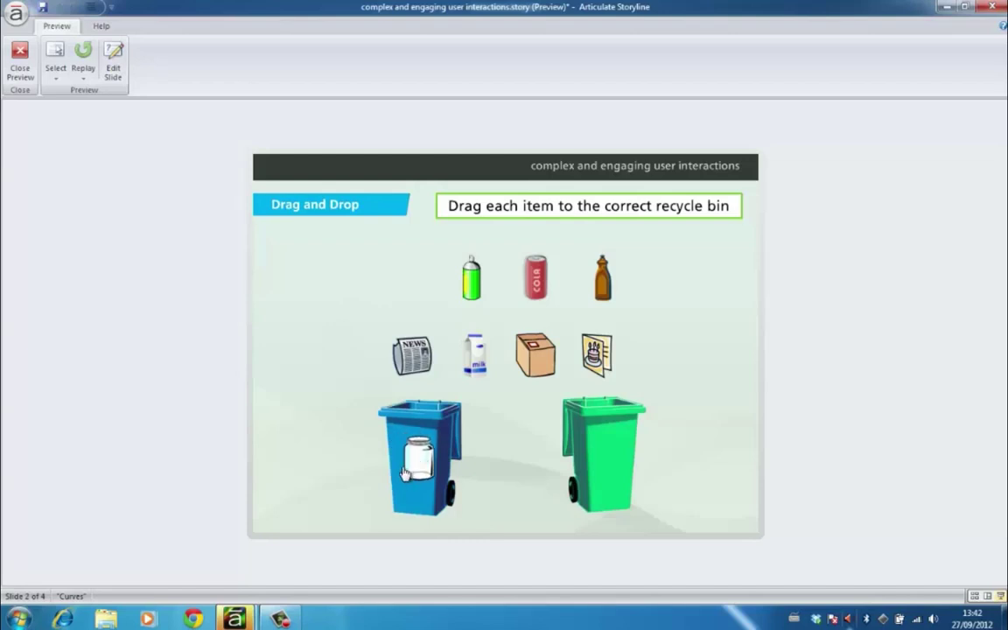
left_click(25, 54)
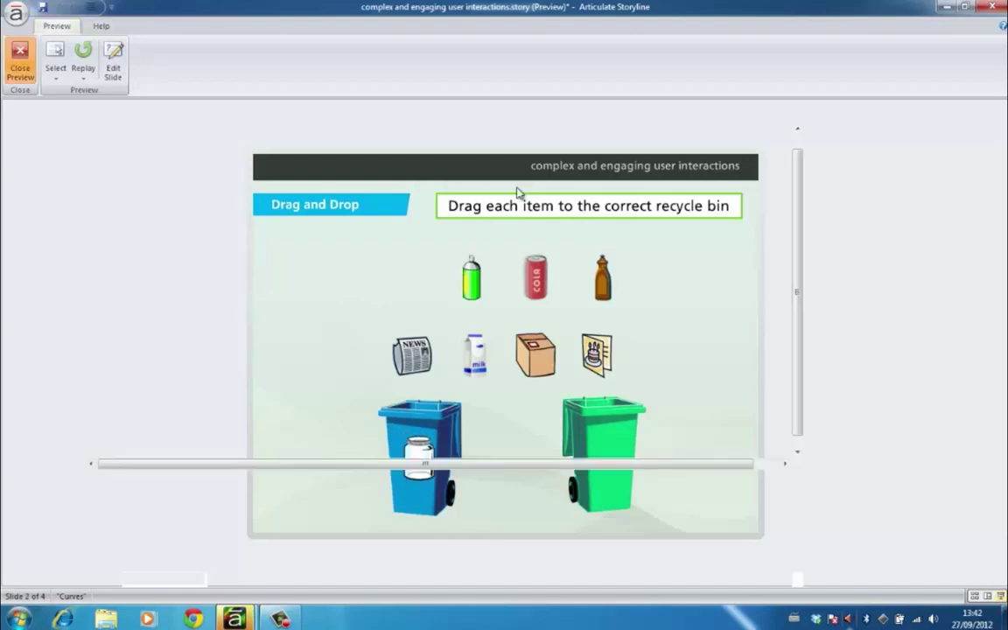
Start a new trigger on the jar that changes the state of Jar - "Blue-Jar.png" to Hidden
left_click(348, 228)
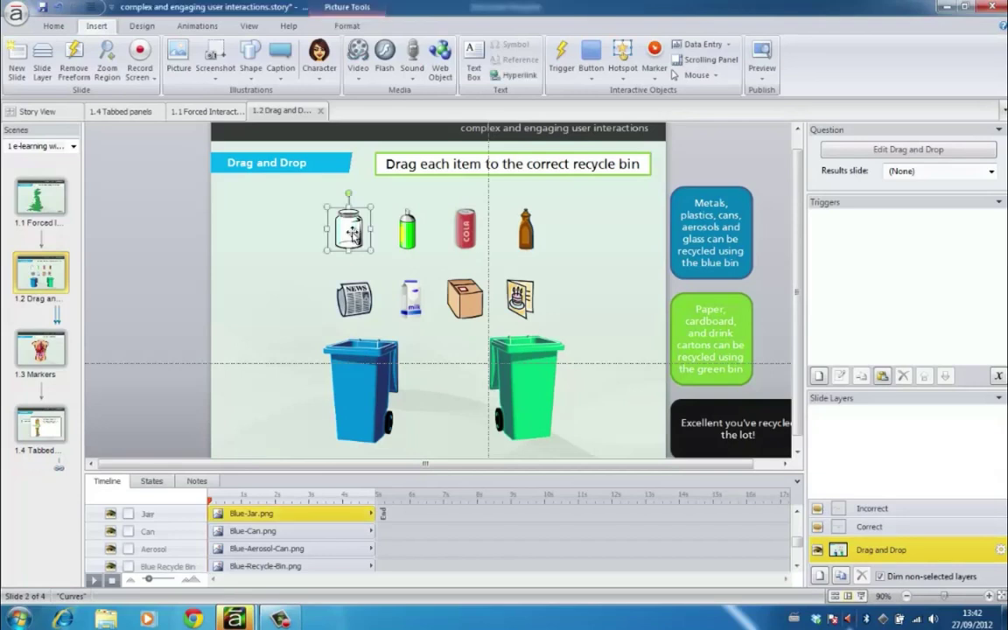
left_click(818, 375)
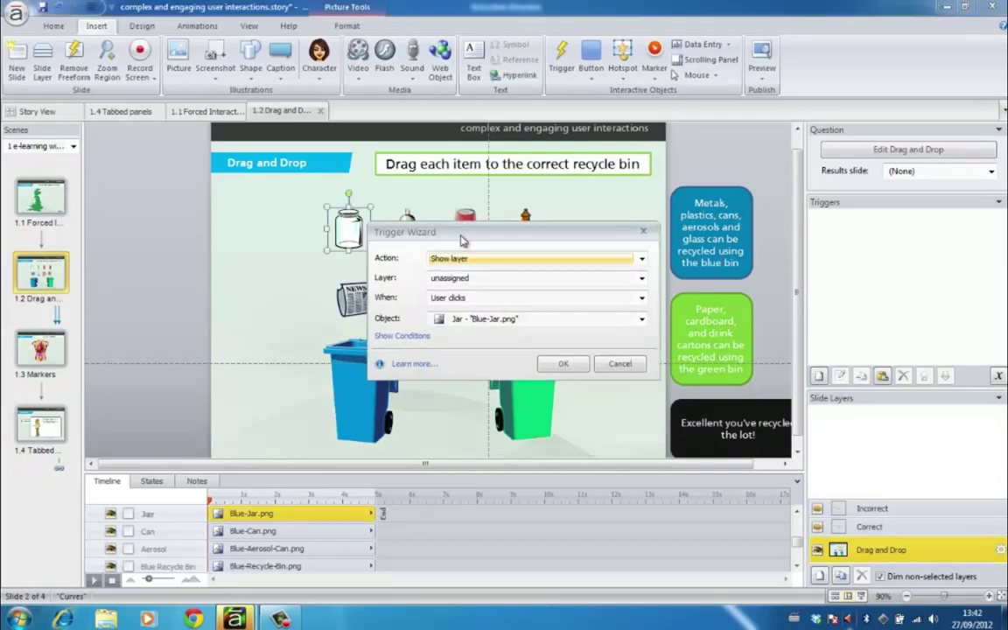
left_click_drag(462, 241, 468, 243)
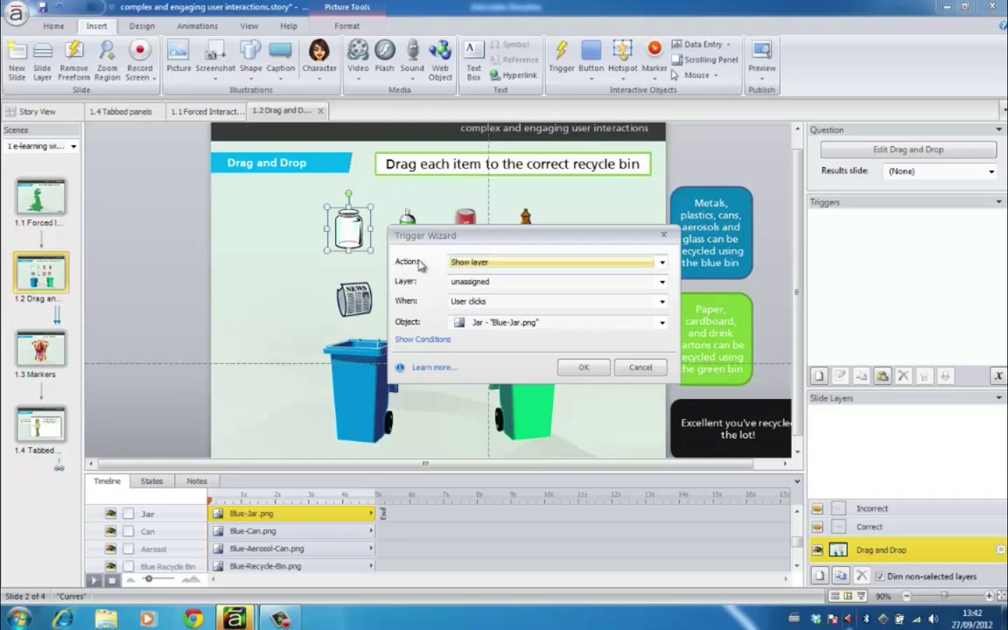
left_click(474, 263)
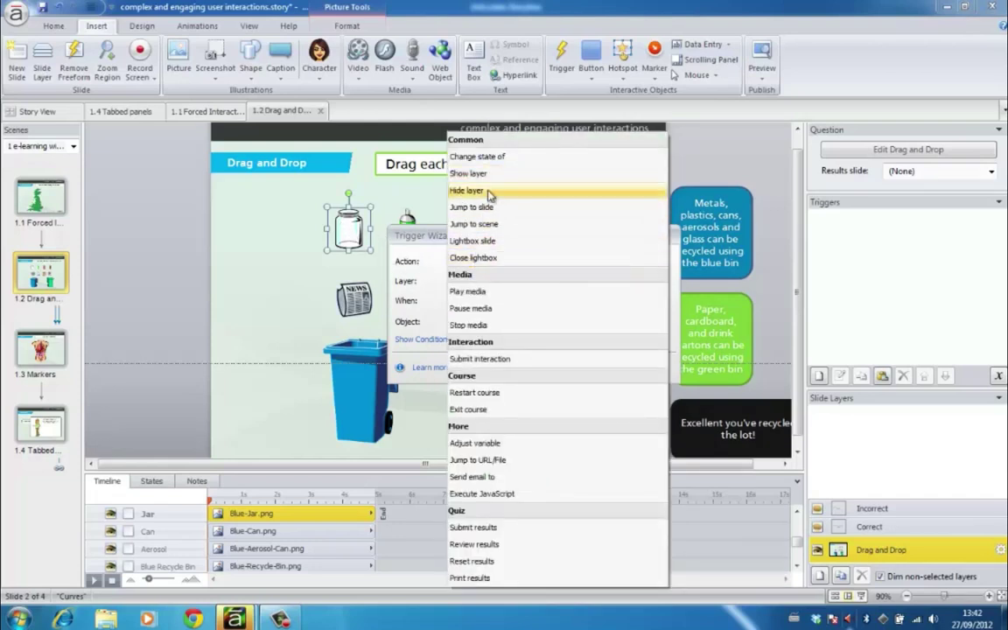
left_click(451, 156)
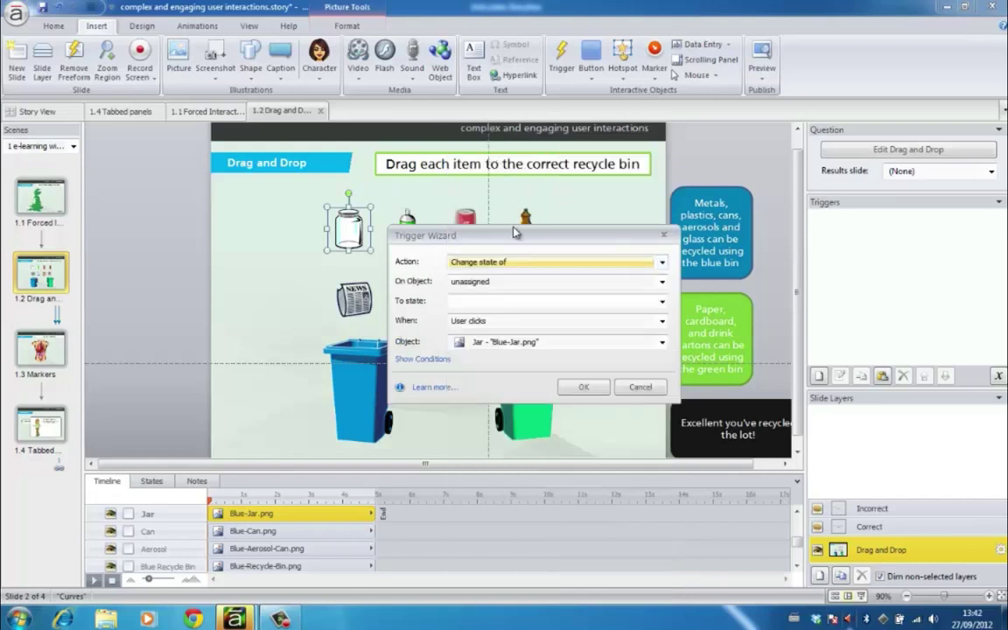
left_click(473, 281)
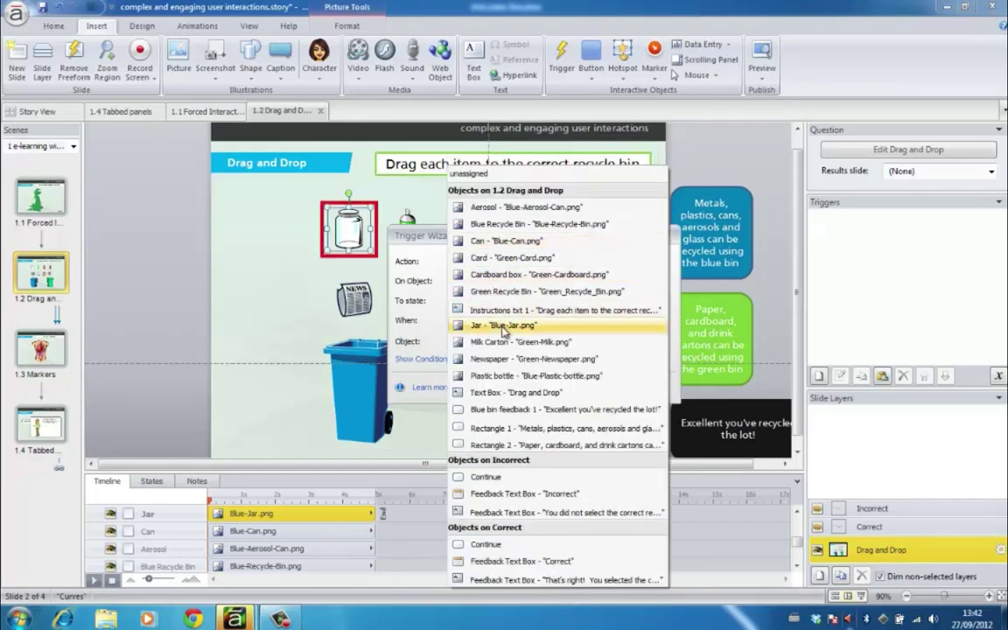
left_click(505, 326)
left_click(478, 302)
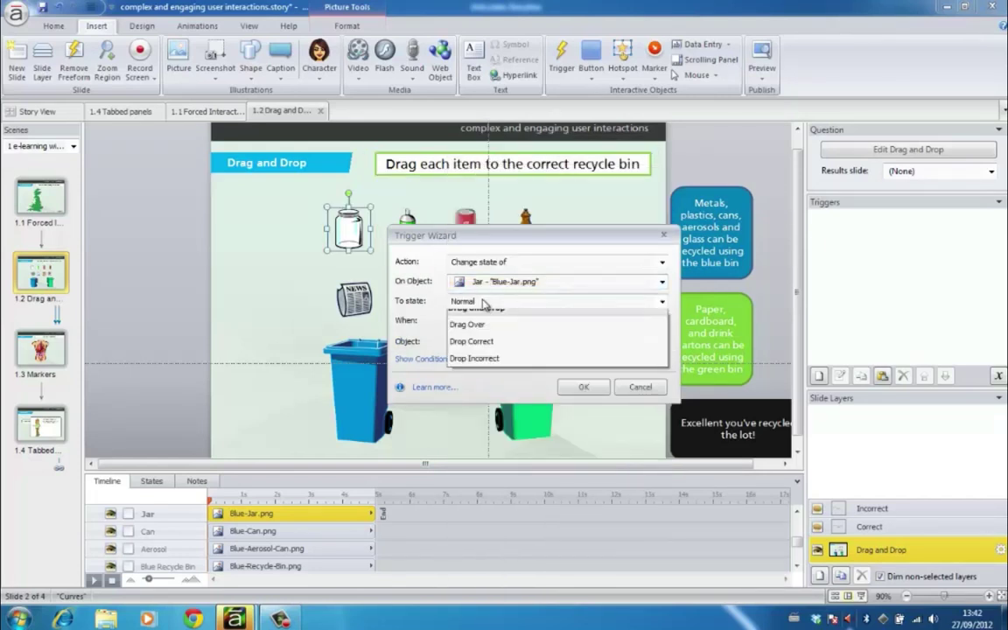
left_click(476, 351)
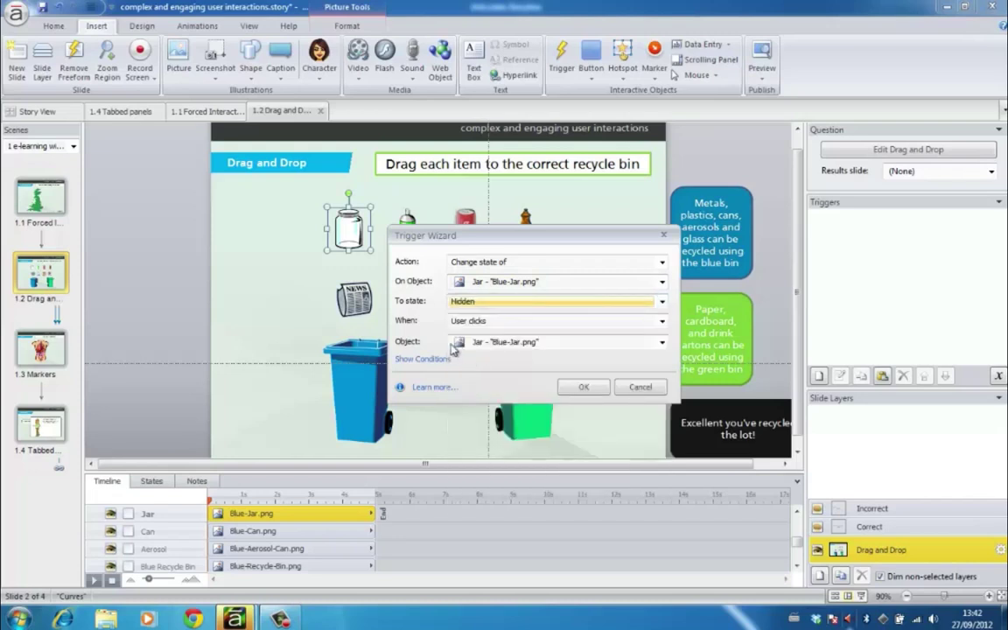
Make the jar's trigger fire when the object is dropped on the Blue Recycle Bin, and save the trigger
left_click(481, 321)
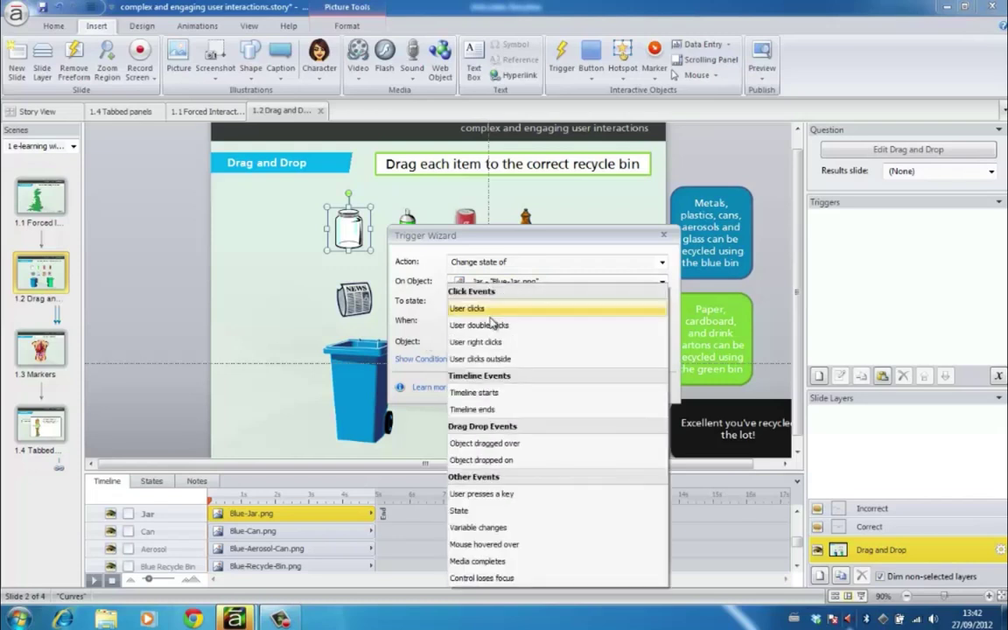
left_click(508, 461)
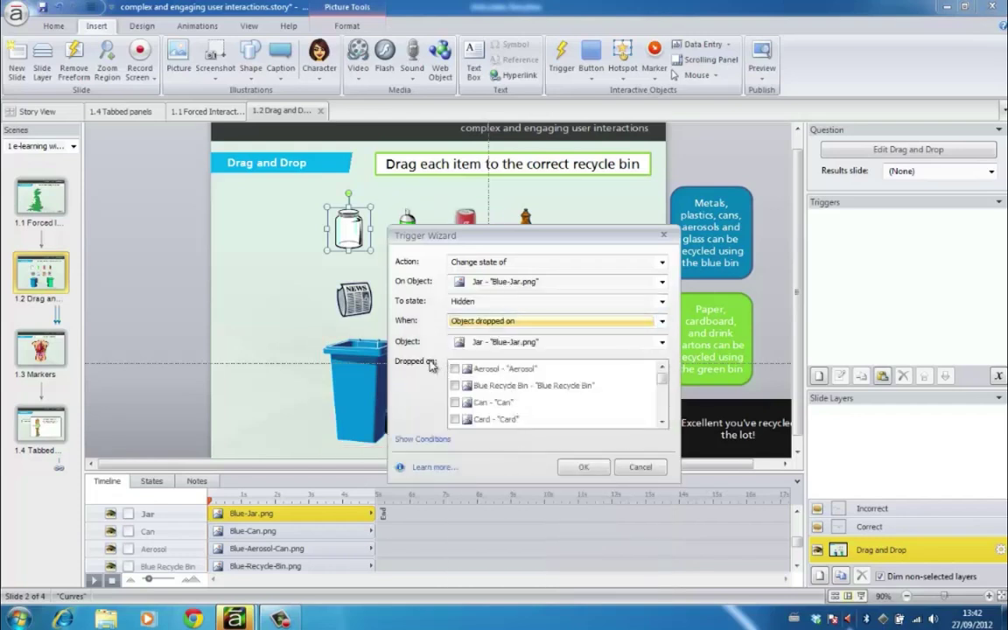
scroll(596, 383, "down", 1)
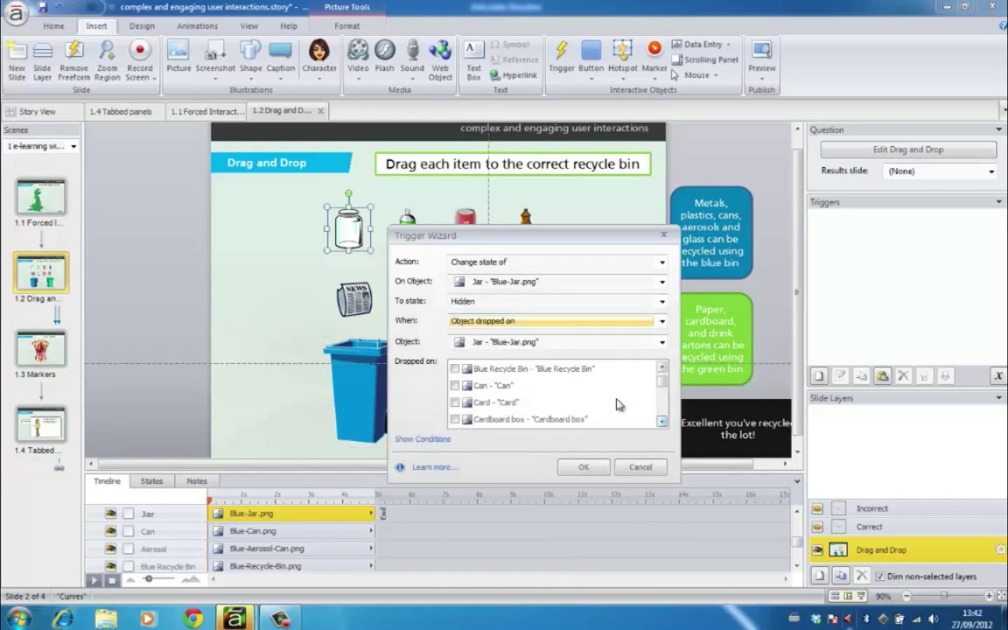
left_click(589, 369)
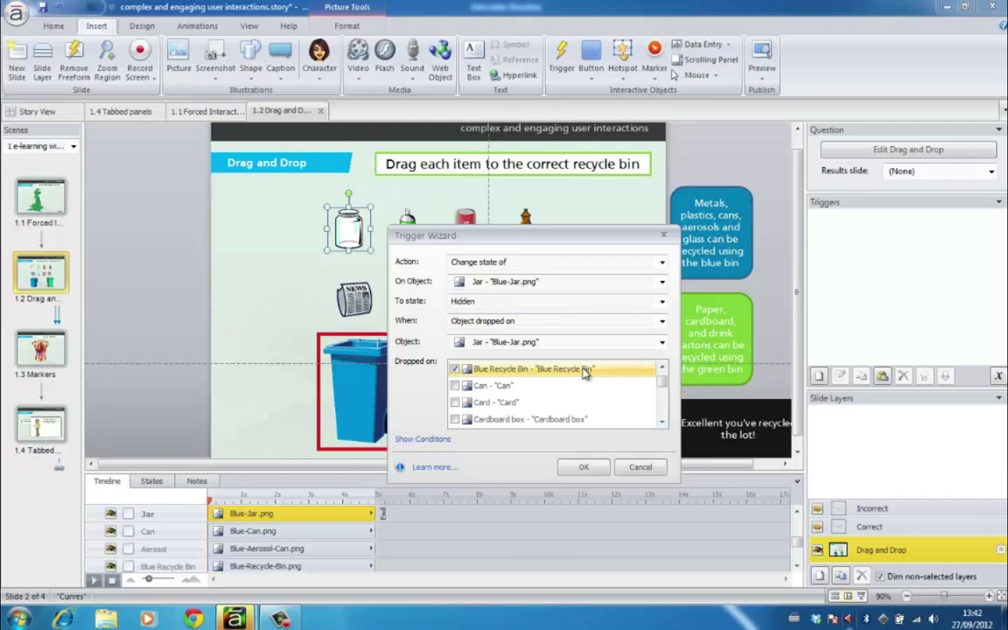
left_click(583, 467)
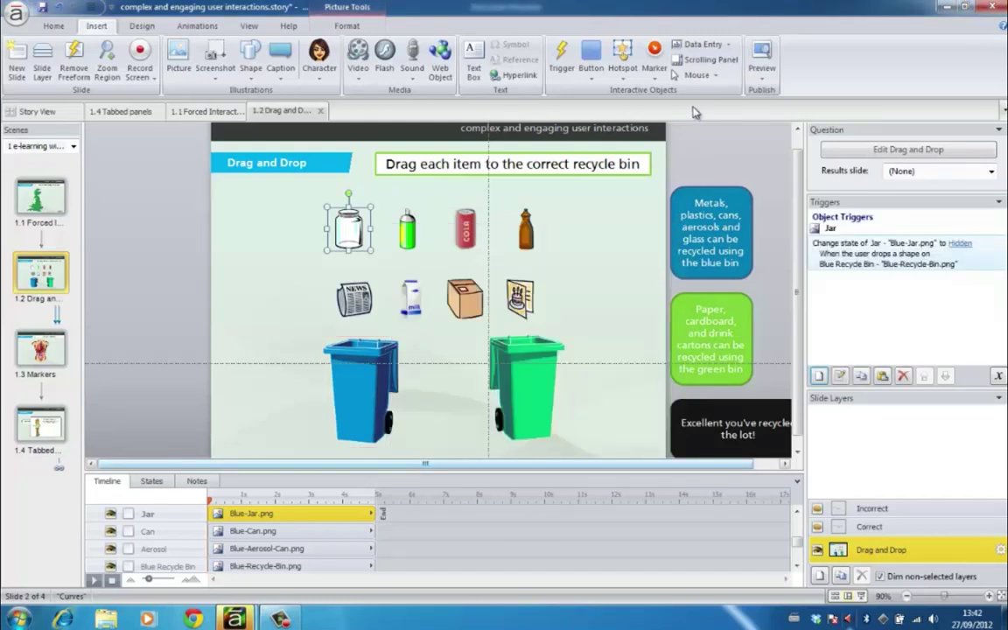
Preview this slide, test dropping the jar on the blue bin, and close the preview
left_click(761, 72)
left_click(779, 94)
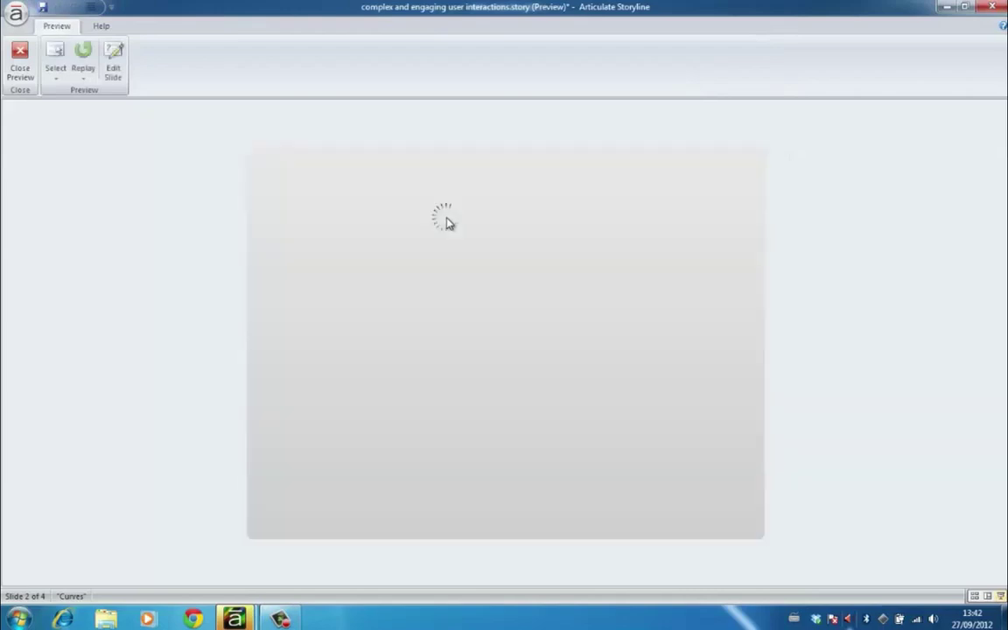
left_click_drag(405, 295, 409, 446)
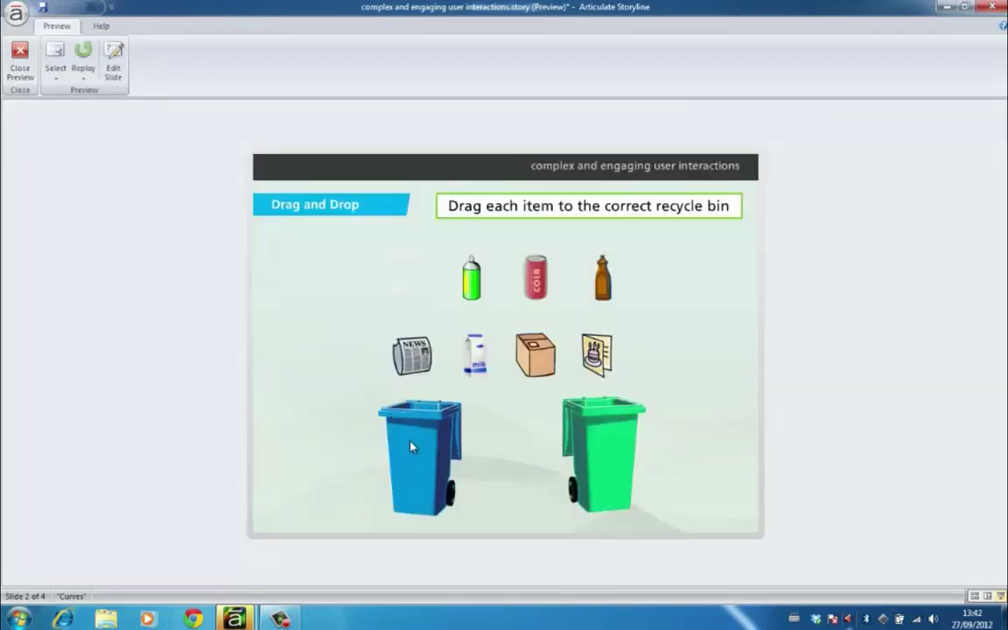
left_click(19, 59)
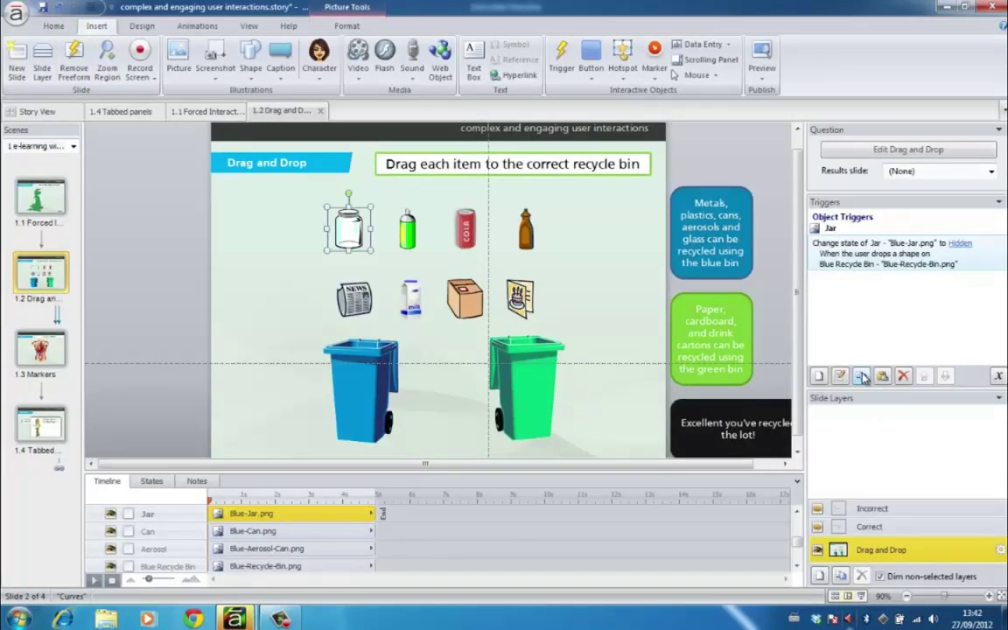
Copy the jar's trigger onto the plastic bottle, can and aerosol together
left_click(527, 227)
left_click(466, 227, "ctrl")
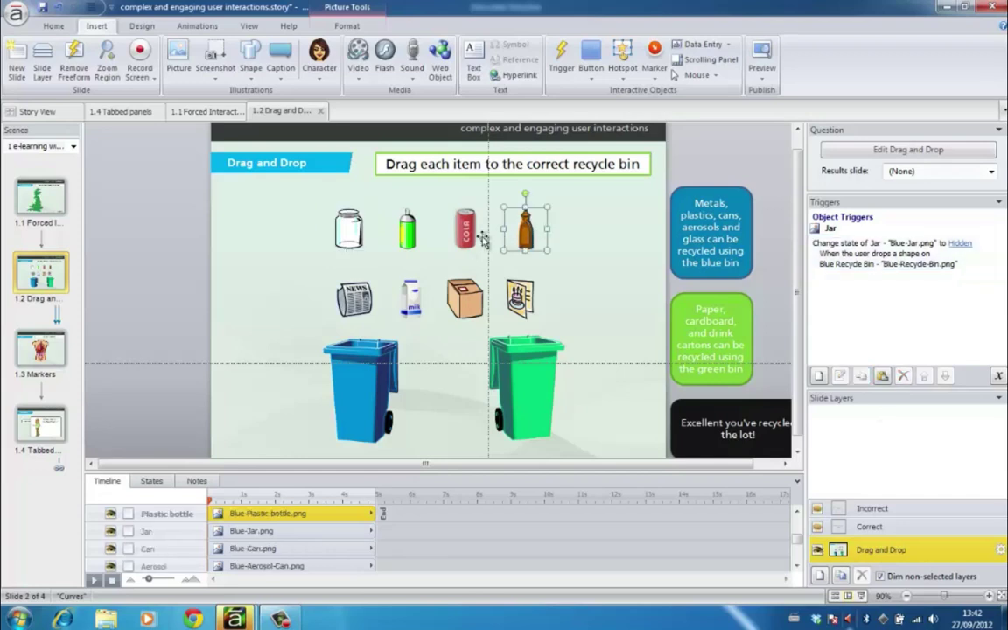
left_click(407, 233, "ctrl")
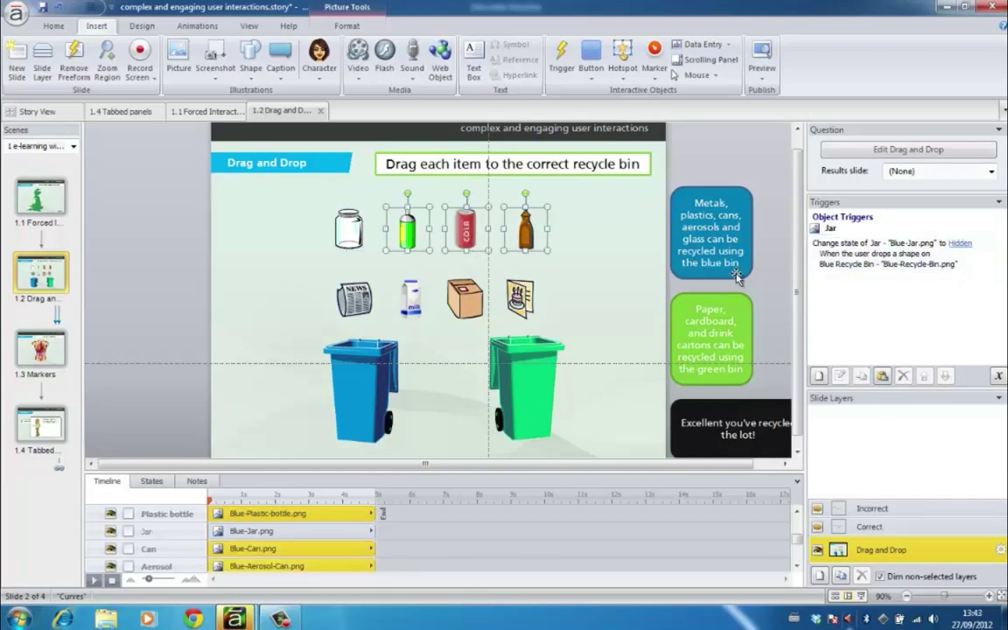
left_click(882, 377)
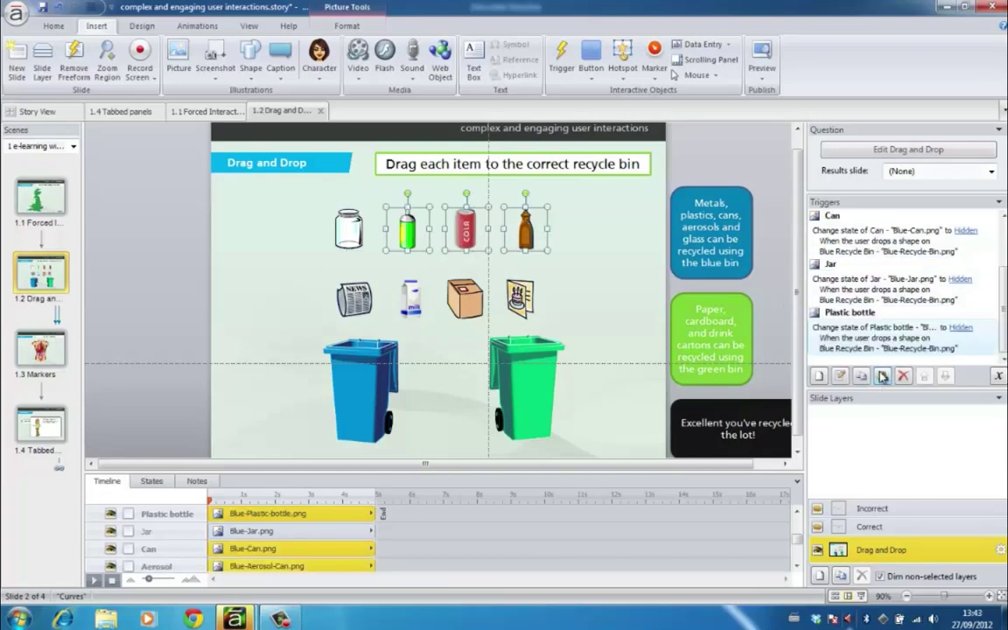
Paste the copied trigger onto the newspaper and change its drop target from the Blue Recycle Bin to the Green Recycle Bin
left_click(346, 289)
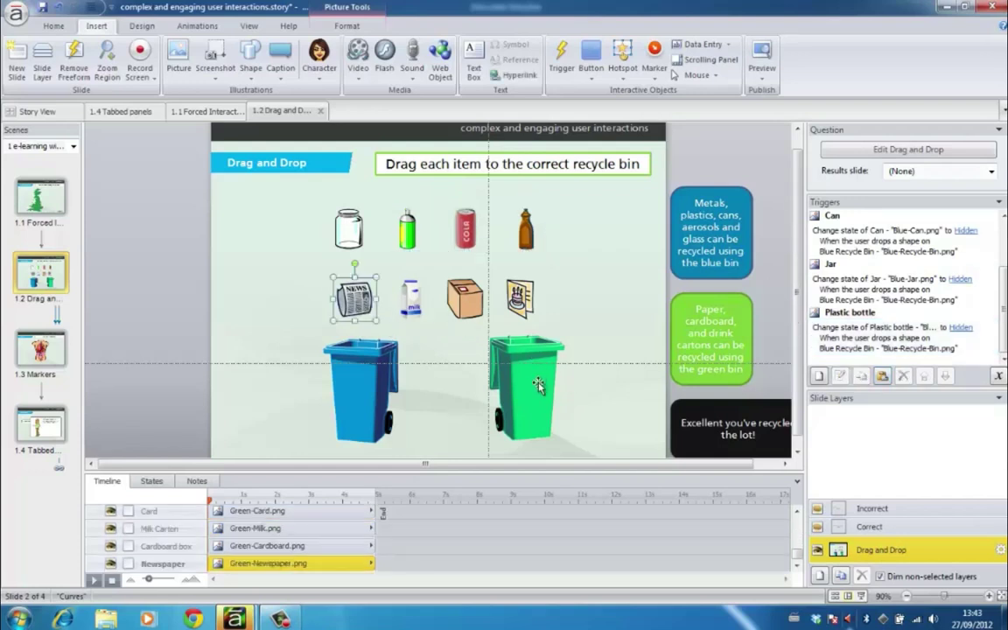
left_click(882, 377)
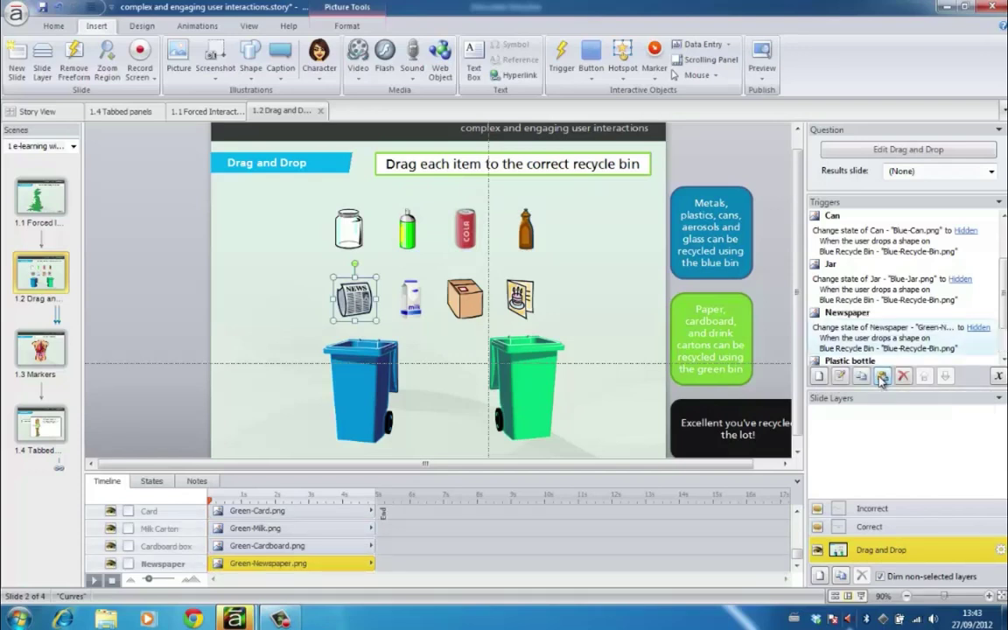
double_click(849, 339)
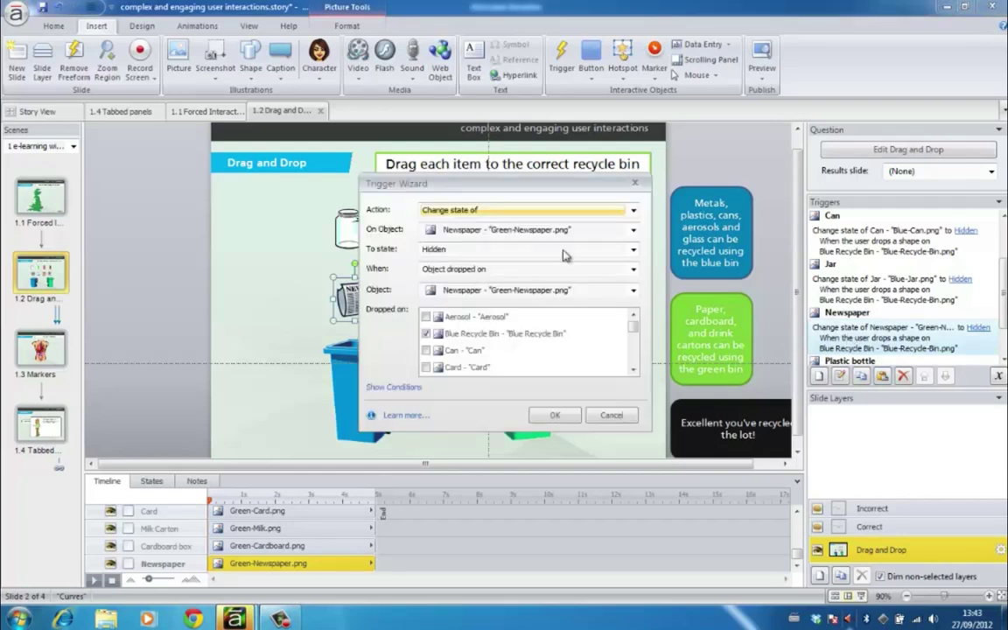
left_click_drag(461, 170, 620, 185)
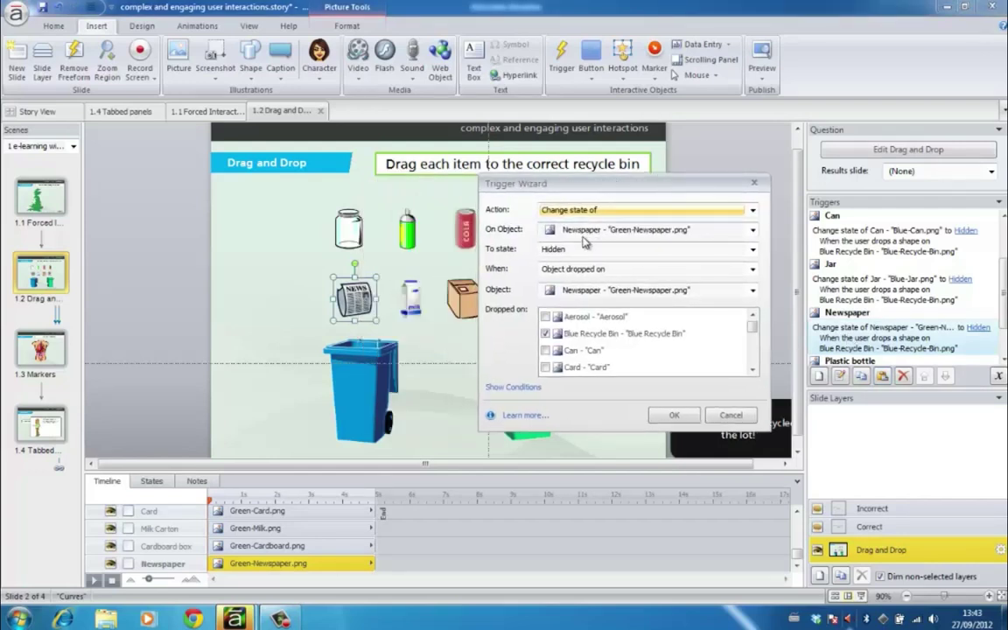
left_click(604, 334)
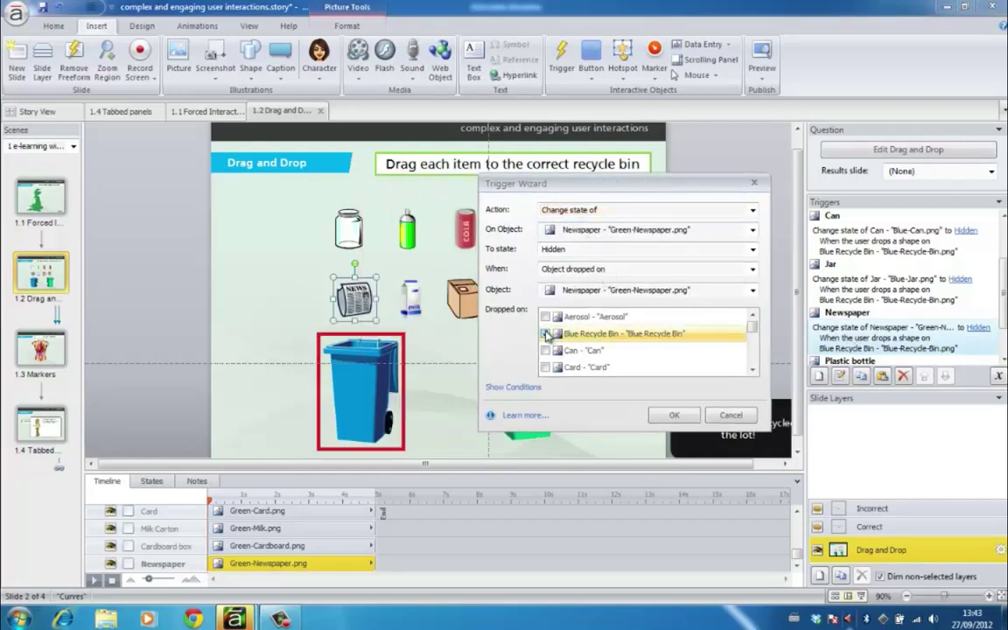
left_click(753, 370)
left_click(752, 369)
left_click(753, 370)
left_click(667, 351)
left_click(669, 352)
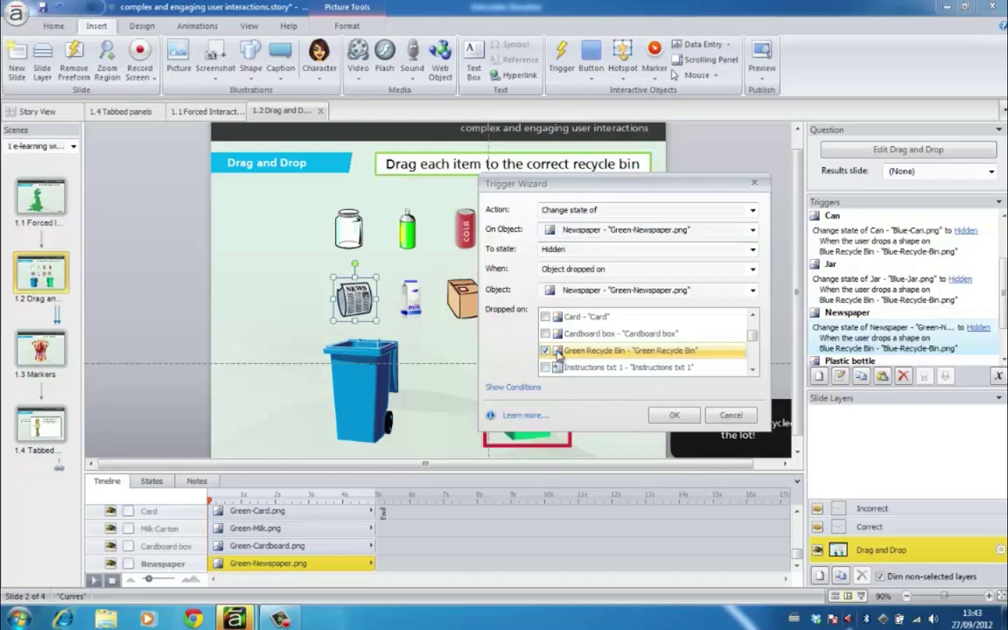
left_click(674, 416)
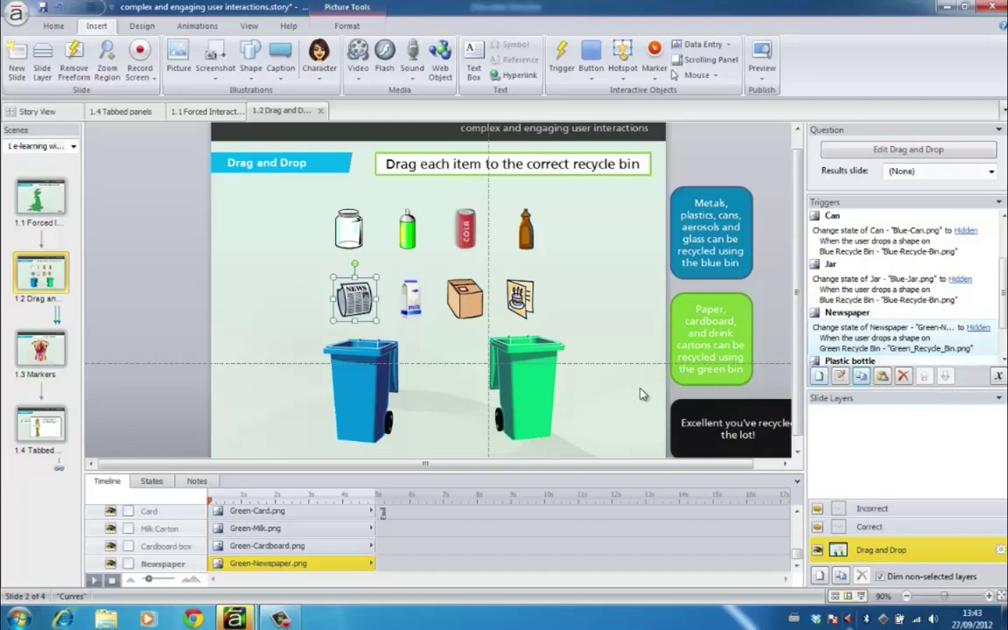
Copy the newspaper's trigger onto the milk carton, cardboard box and card together
left_click(409, 295)
left_click(460, 288, "shift")
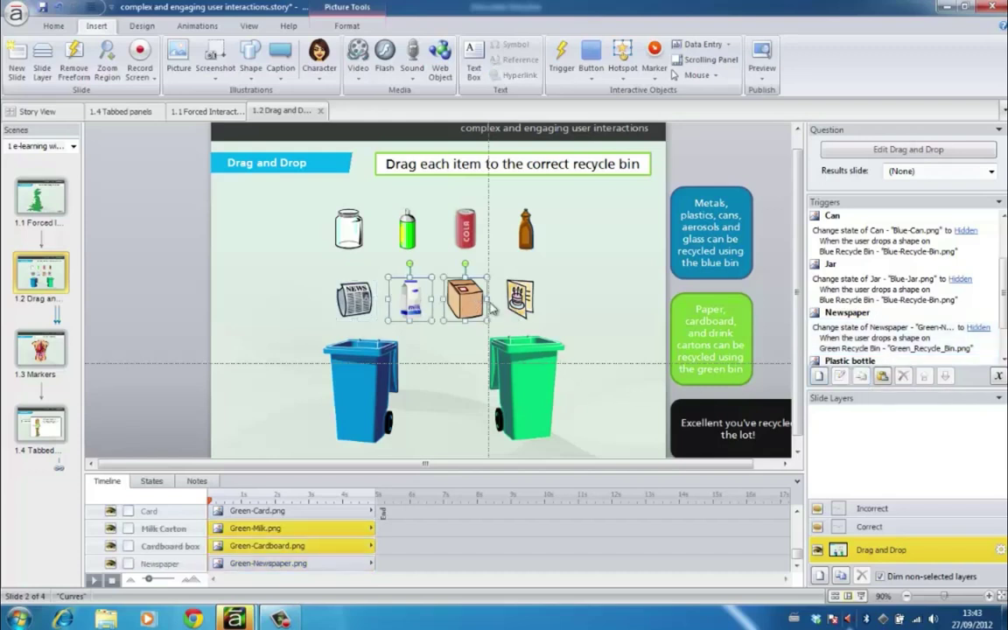
left_click(518, 293, "shift")
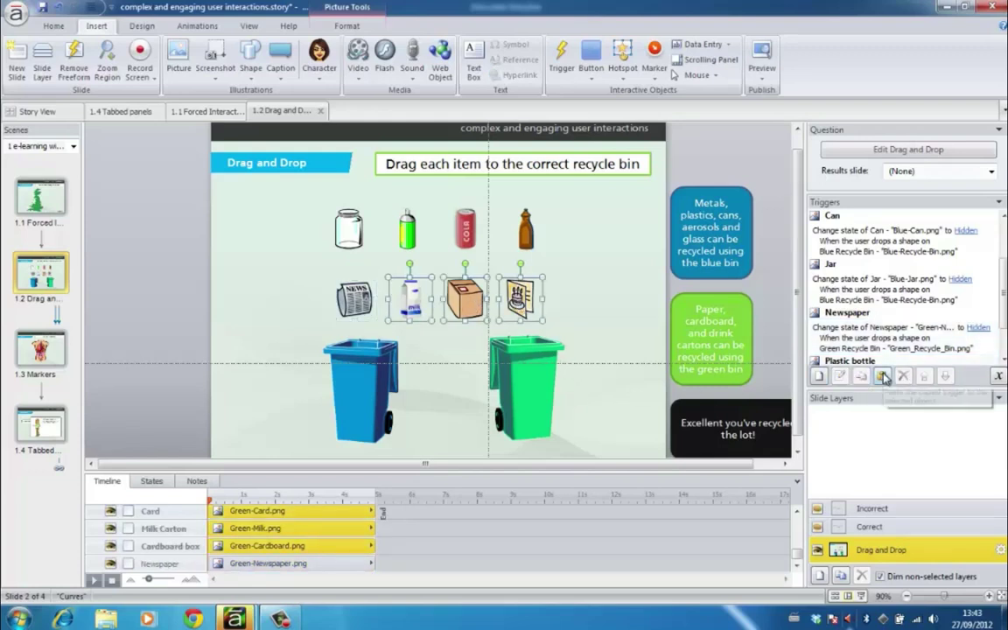
left_click(884, 377)
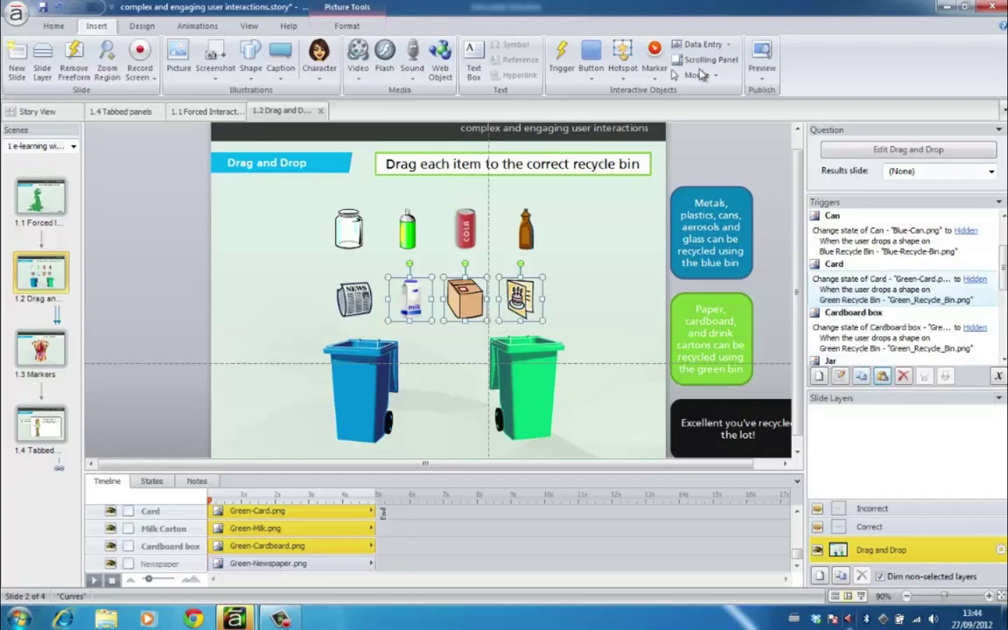
Preview this slide, test dropping the top-row items in the blue bin and the bottom-row items in the green bin, and close the preview
left_click(762, 75)
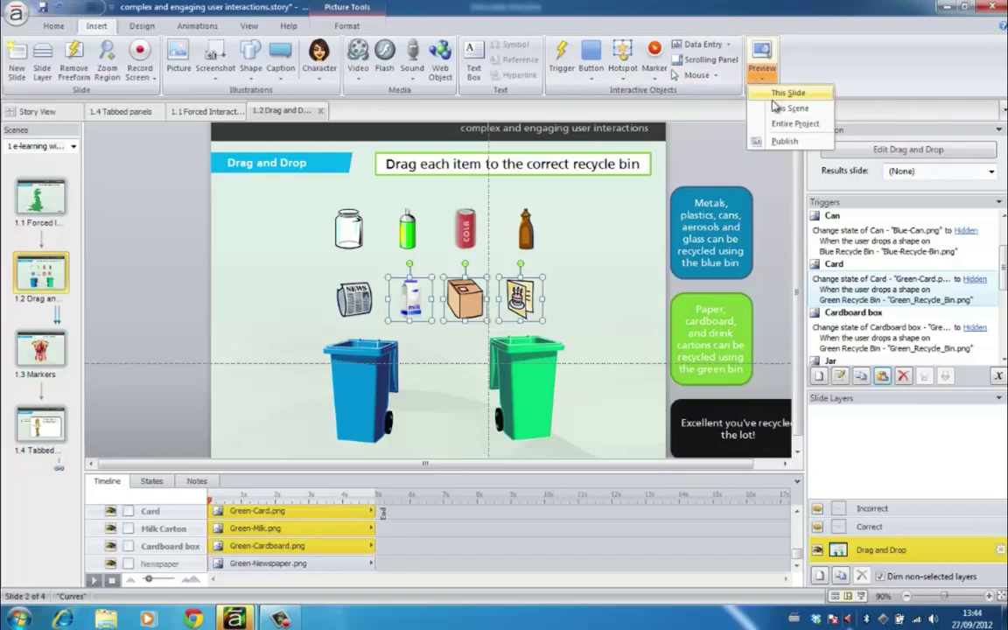
left_click(786, 93)
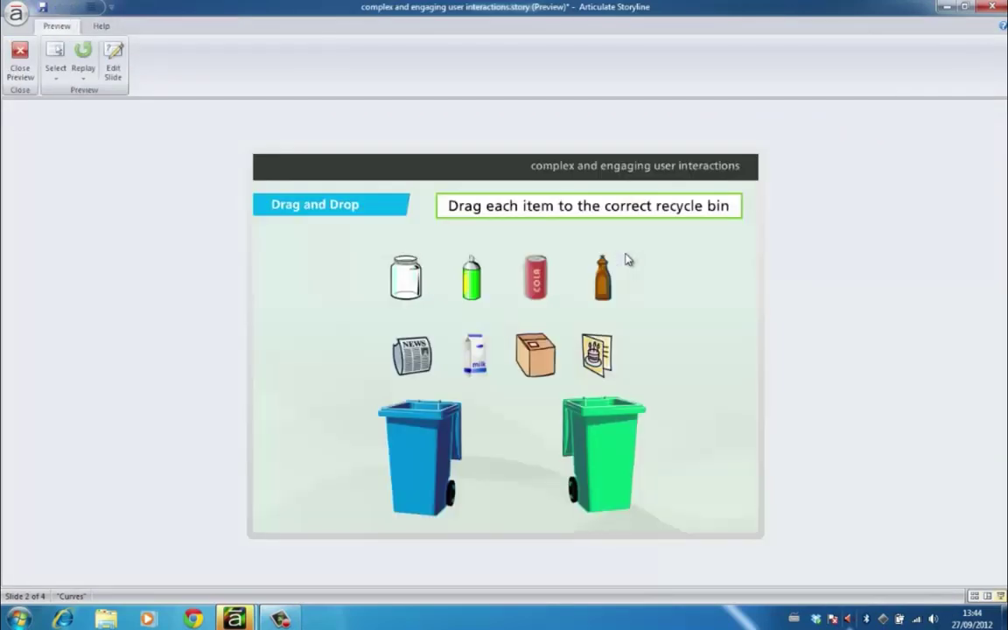
left_click_drag(412, 280, 413, 442)
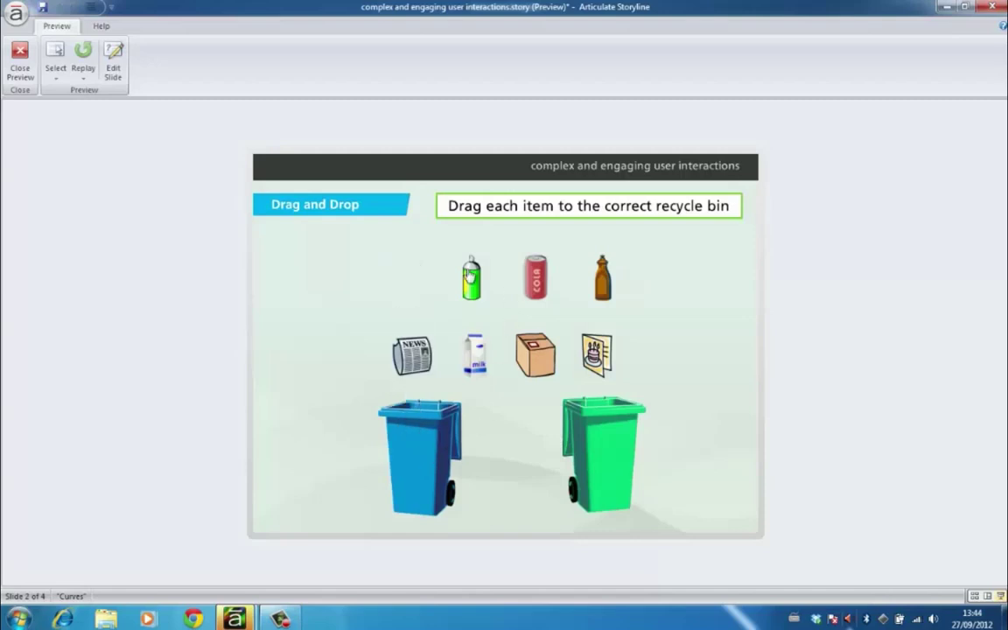
left_click_drag(470, 276, 415, 413)
left_click_drag(535, 277, 419, 469)
left_click_drag(602, 278, 420, 455)
left_click_drag(412, 356, 585, 441)
left_click_drag(477, 354, 603, 429)
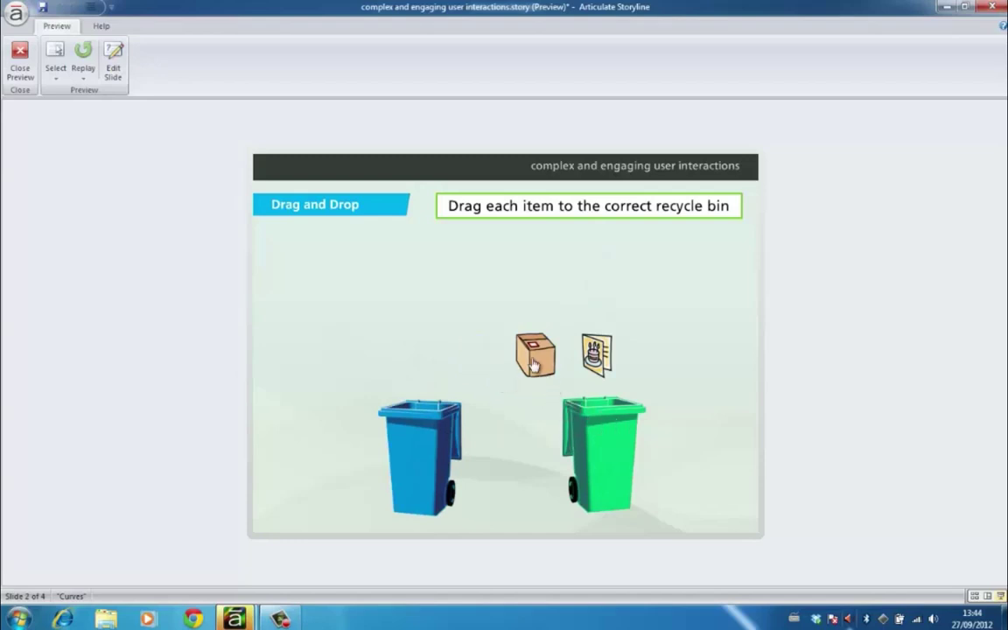
left_click_drag(534, 364, 607, 438)
left_click_drag(597, 356, 612, 446)
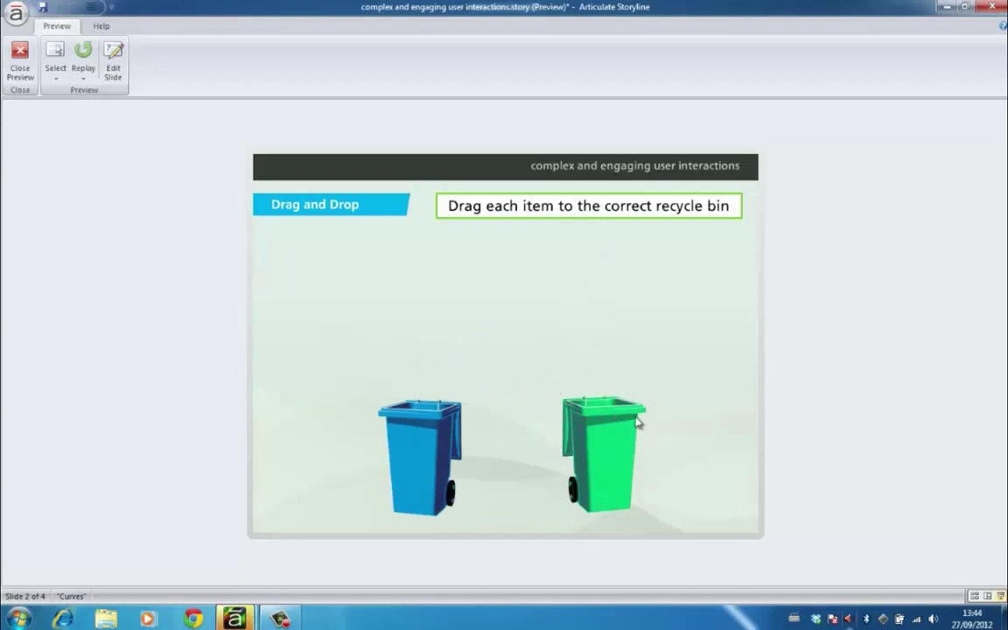
left_click(21, 56)
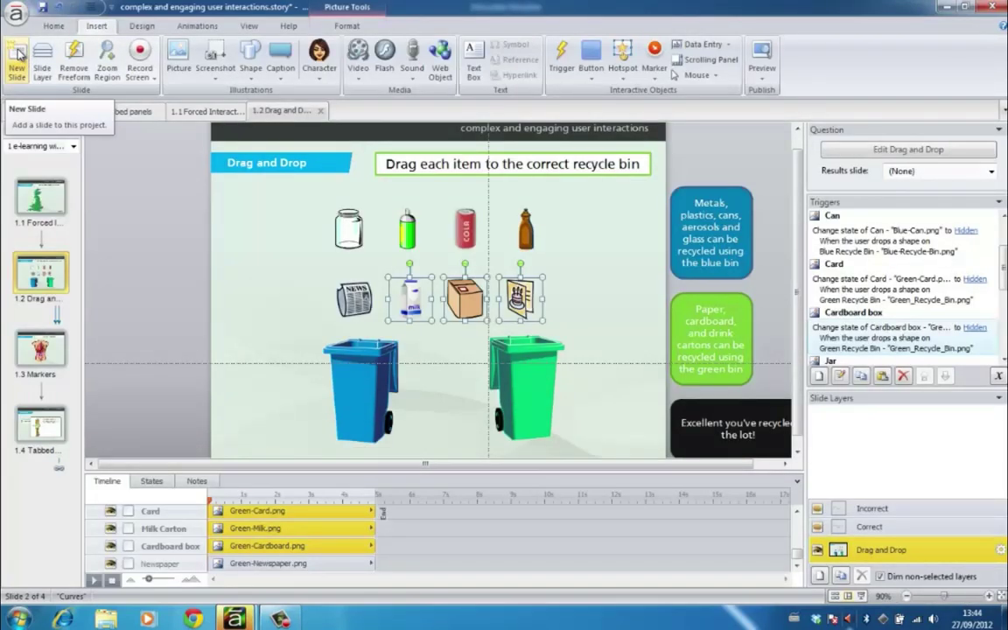
Remove the blue "Metals, plastics, cans, aerosols and glass" feedback box from beside the slide
left_click(525, 177)
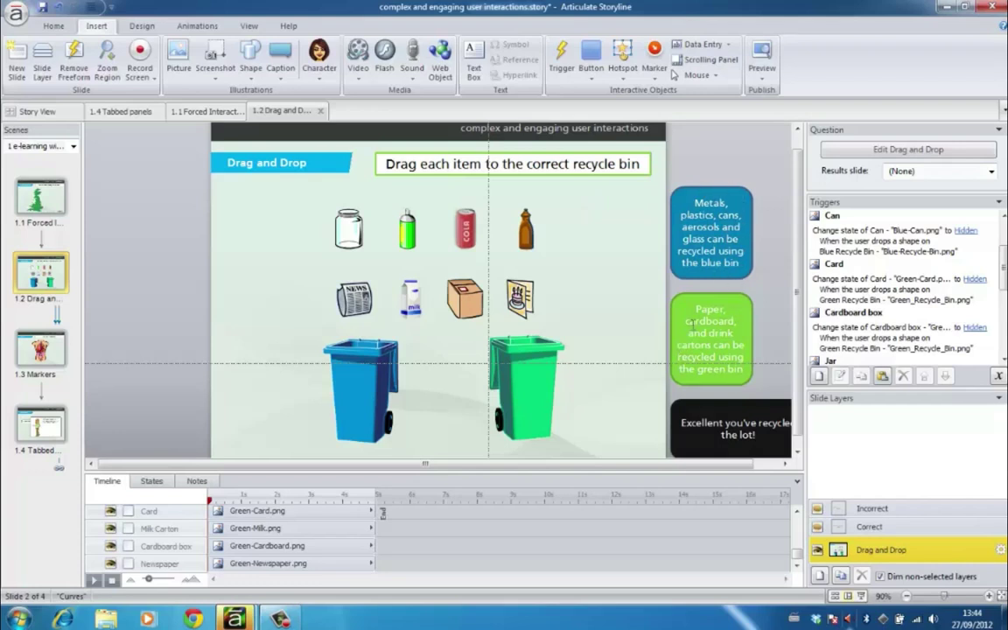
left_click(711, 192)
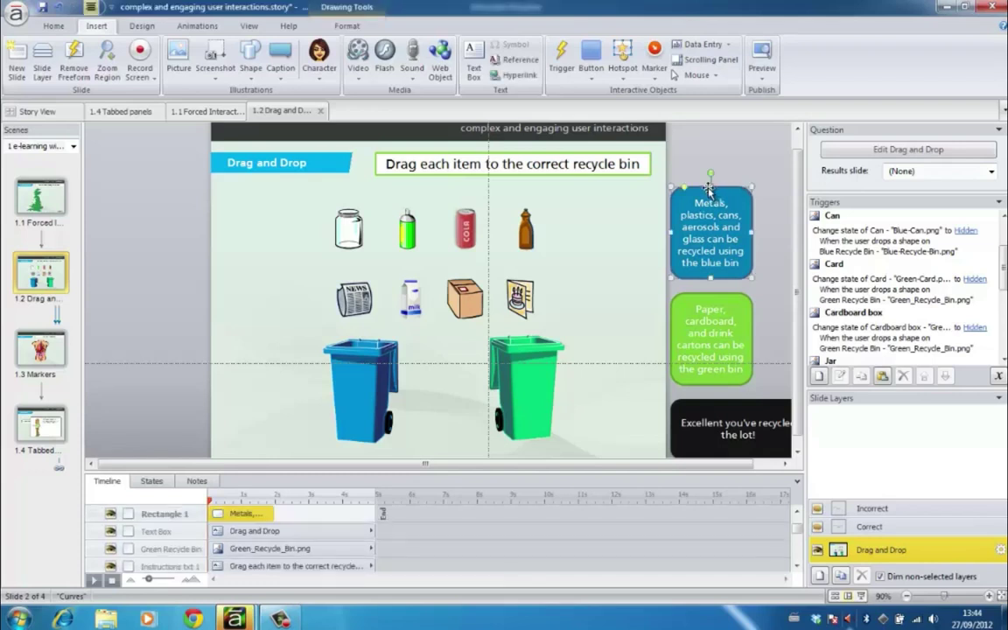
key("Delete")
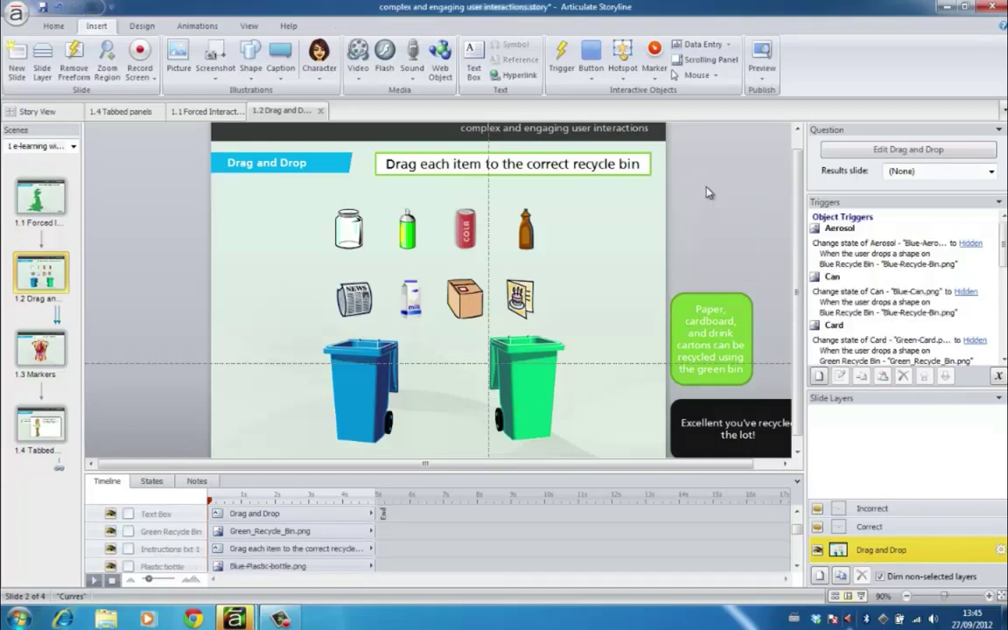